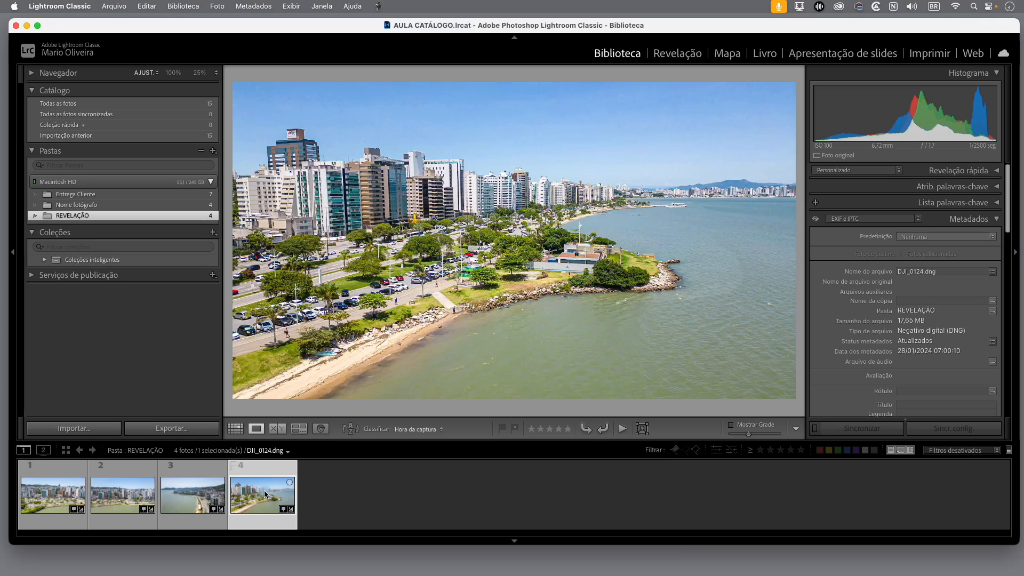
# Step: Browse the photos in the REVELAÇÃO folder, finishing with DJI_0117.dng selected
pyautogui.click(197, 503)
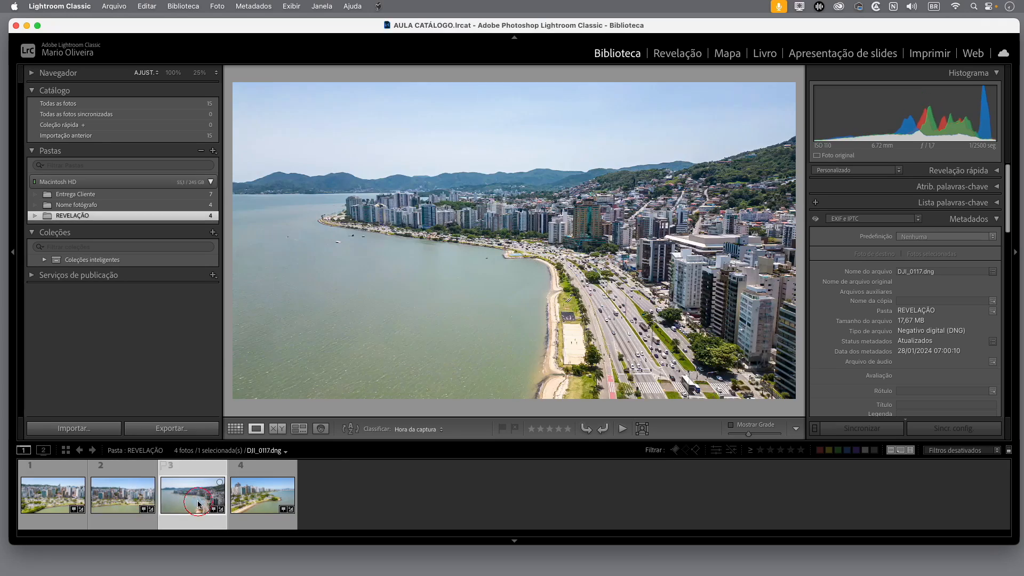
pyautogui.press('Left')
pyautogui.press('Left')
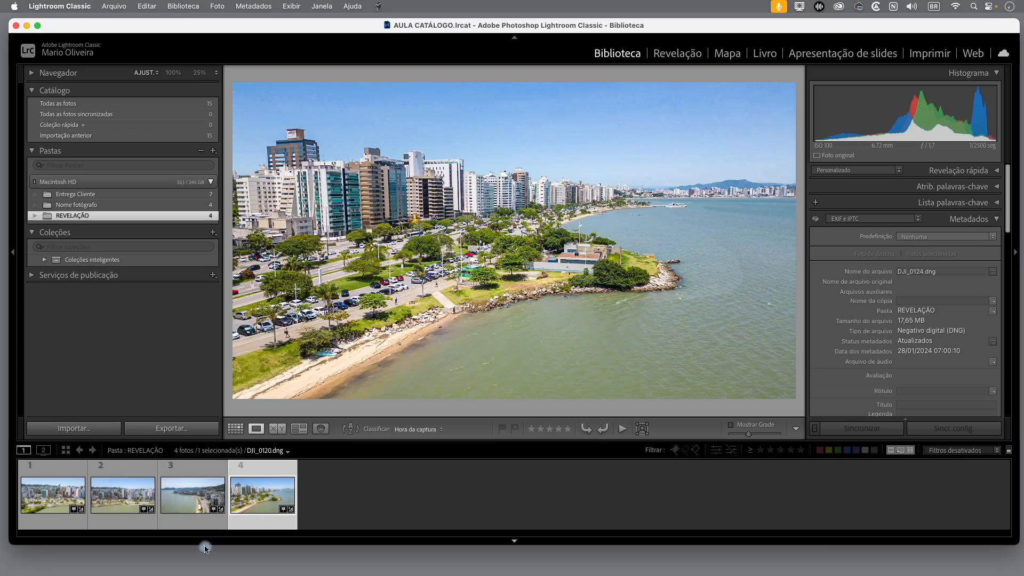
pyautogui.click(189, 509)
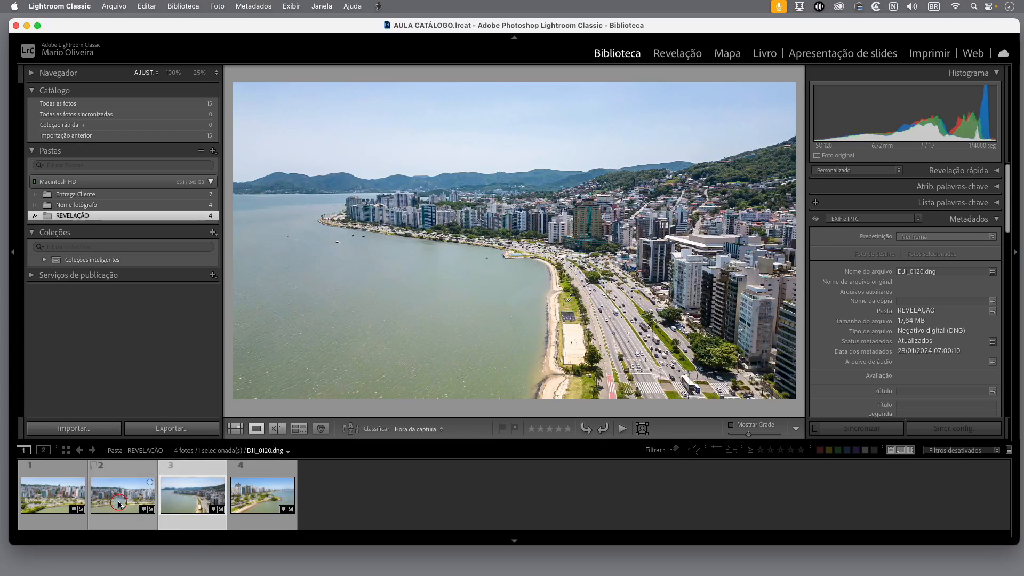
pyautogui.click(118, 504)
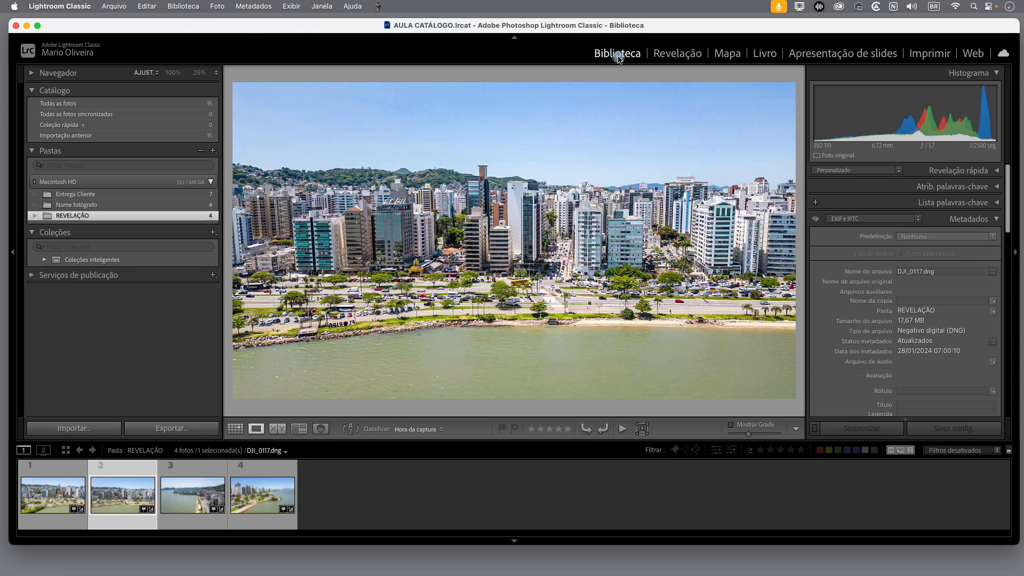
# Step: Start renaming DJI_0117.dng, review the available naming presets and open the file name template editor
pyautogui.click(183, 6)
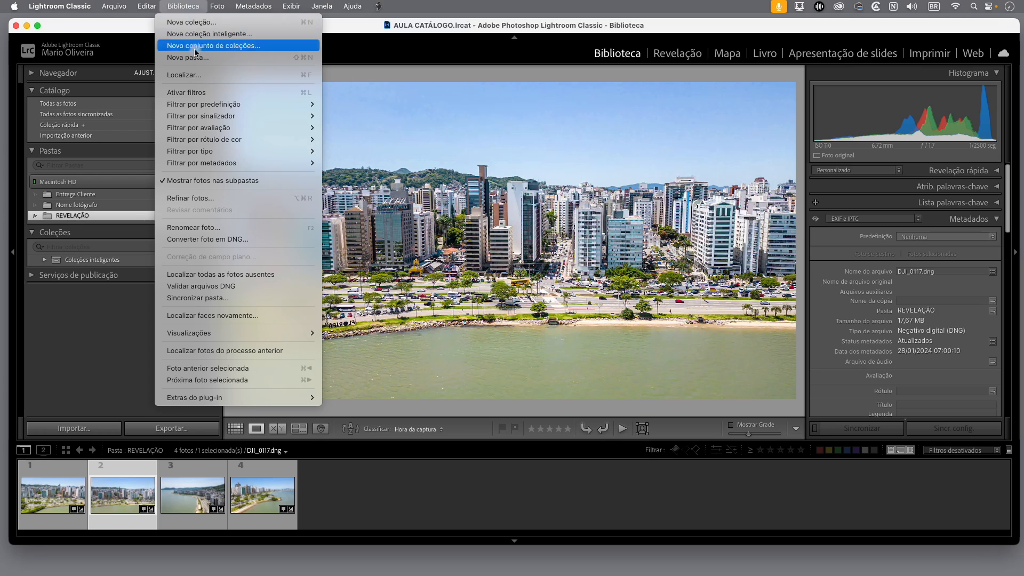
pyautogui.click(196, 230)
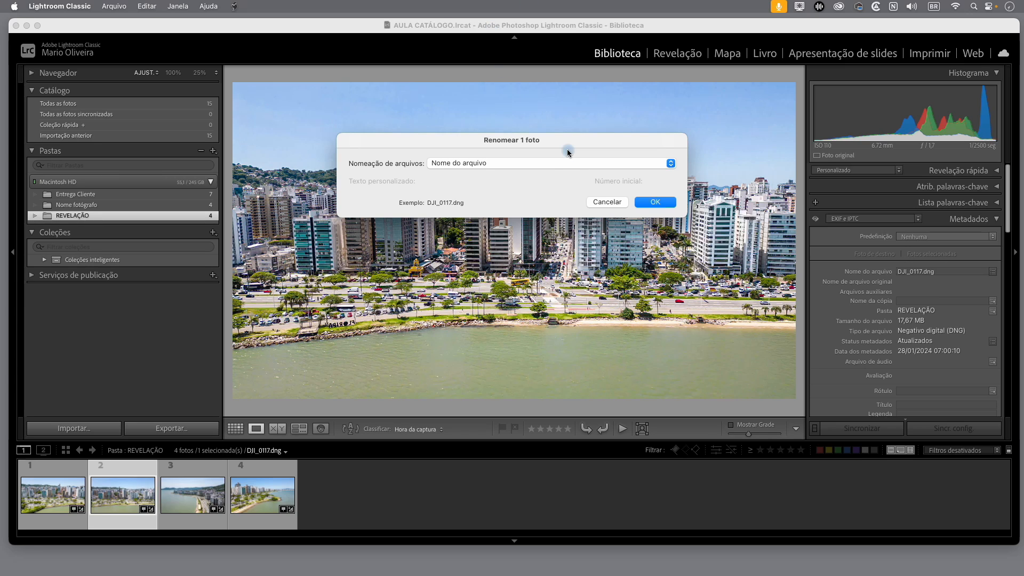
pyautogui.moveTo(555, 143); pyautogui.dragTo(552, 146)
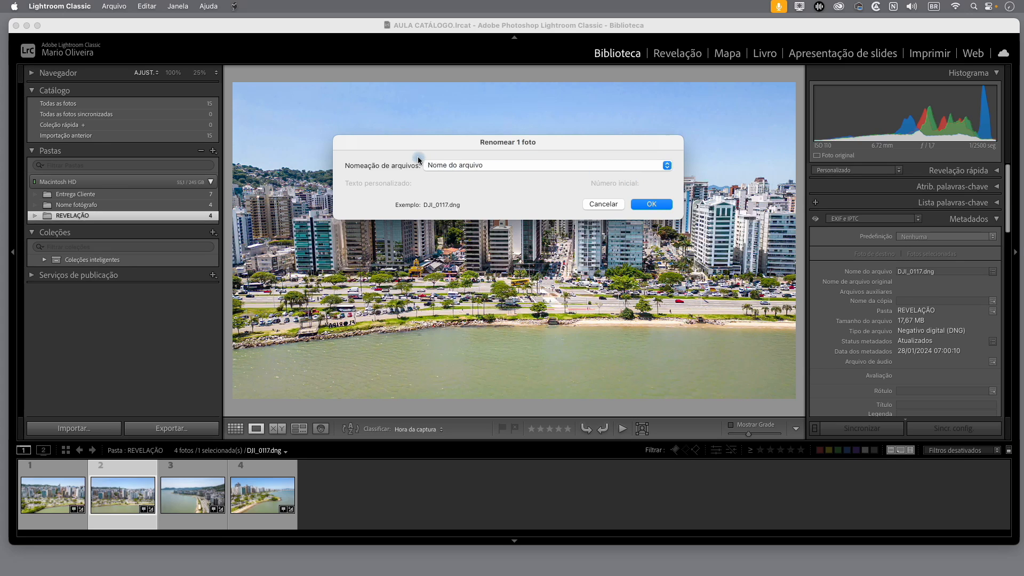
pyautogui.click(667, 167)
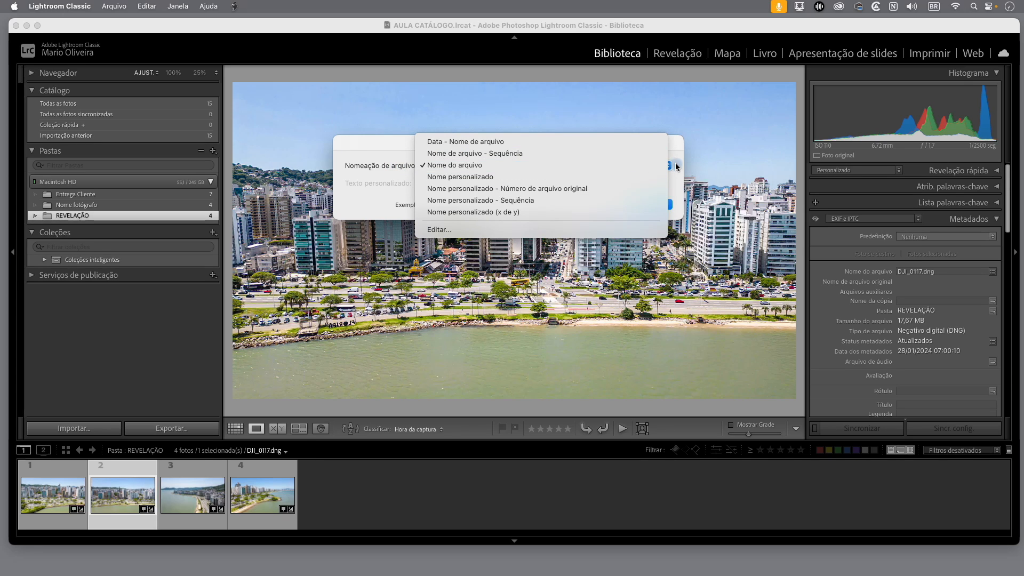
pyautogui.click(571, 163)
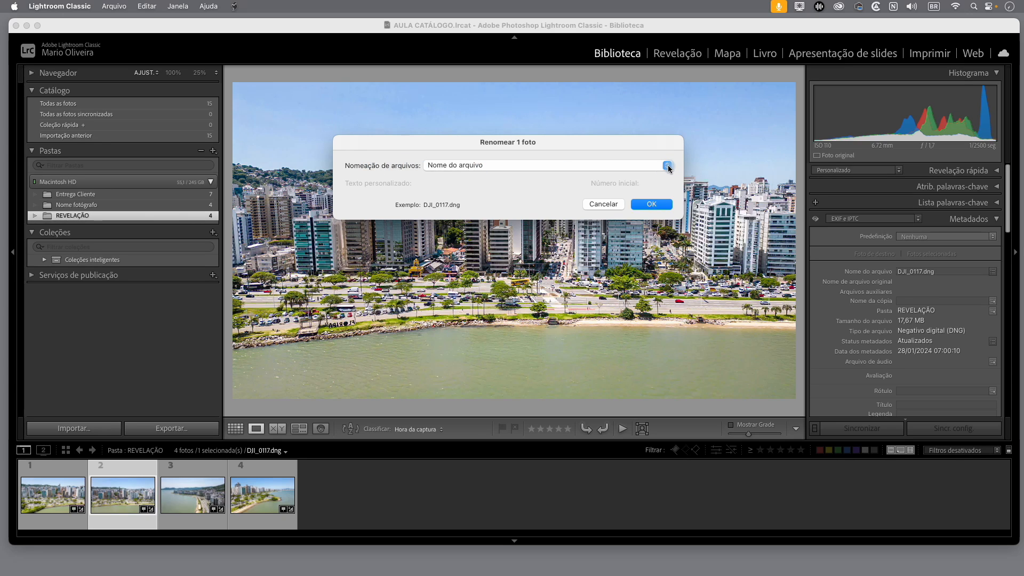
pyautogui.click(668, 167)
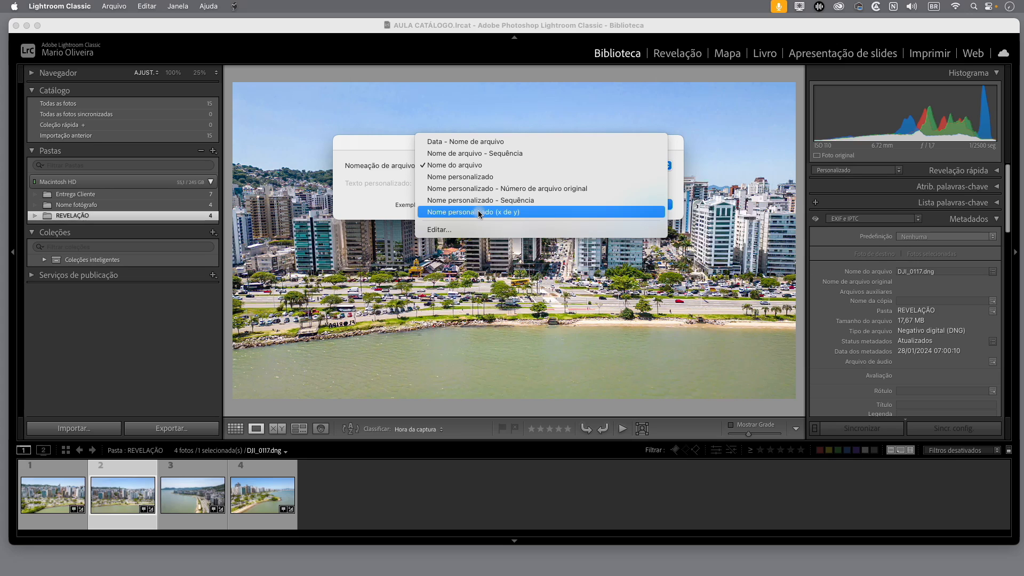
pyautogui.click(440, 232)
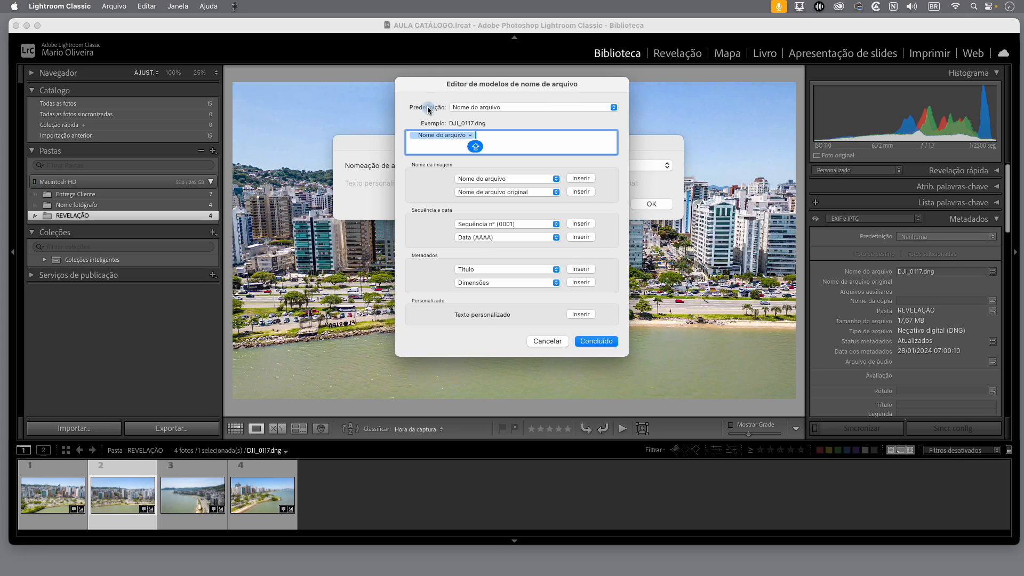
pyautogui.click(611, 108)
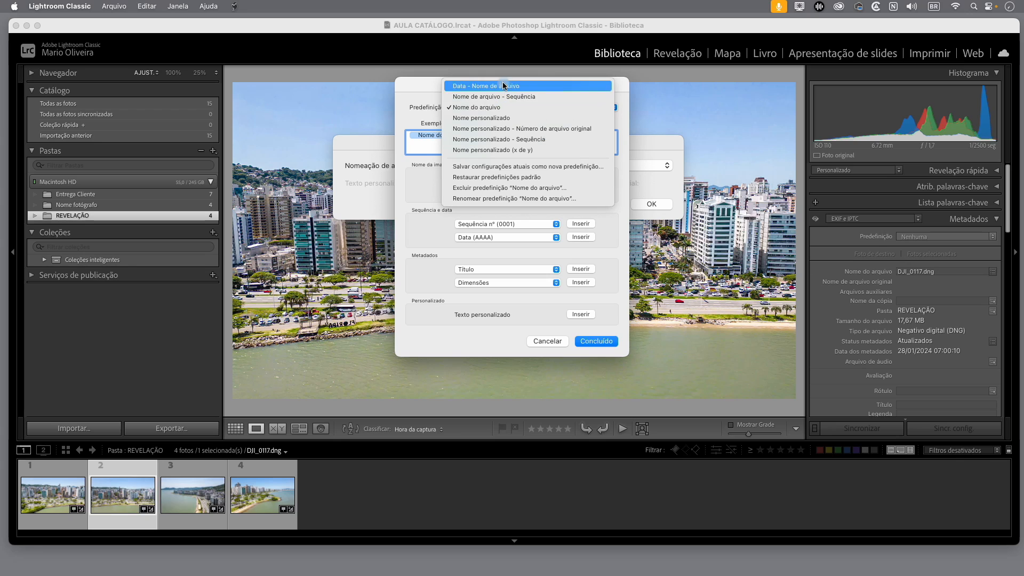
pyautogui.click(426, 106)
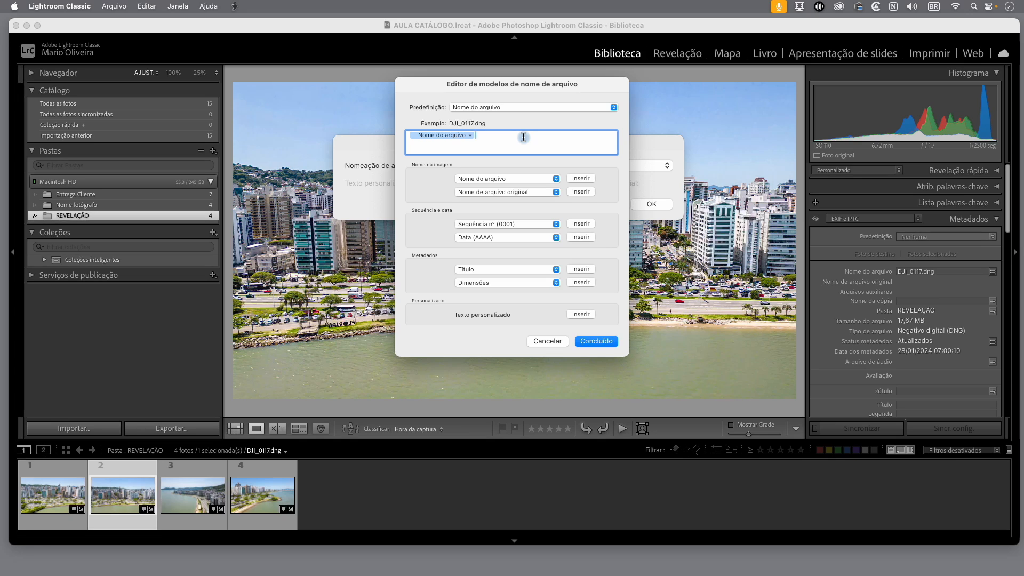
# Step: Replace the file name token in the template with Sequência nº (0001), followed by the photographer's name with underscores
pyautogui.press('BackSpace')
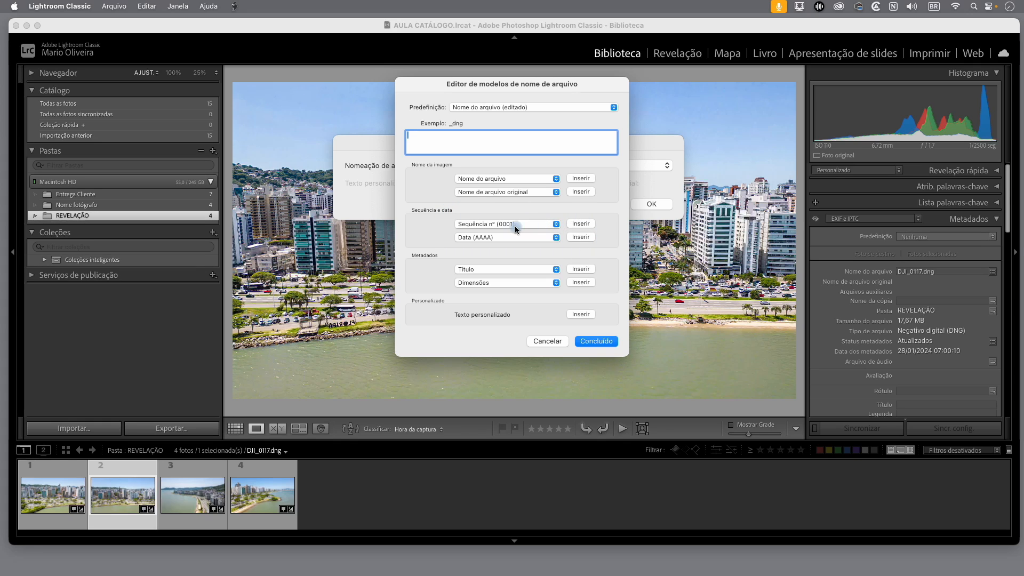
pyautogui.click(555, 227)
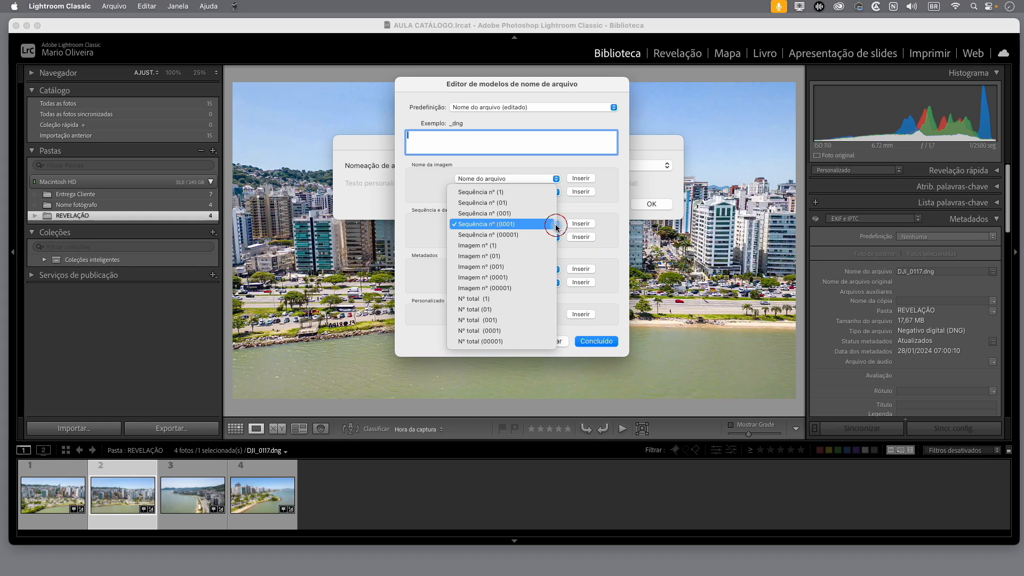
pyautogui.click(486, 227)
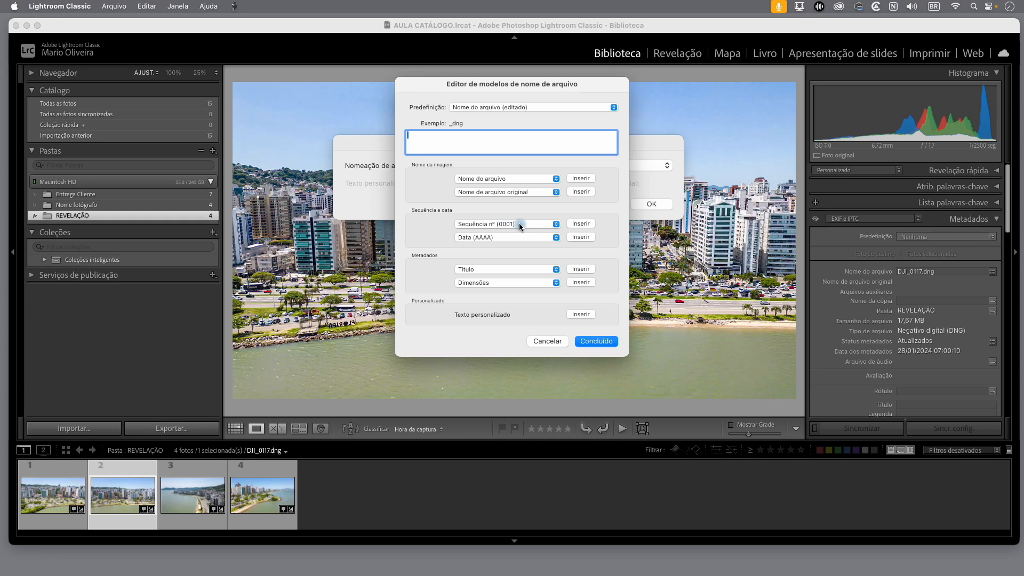
pyautogui.click(584, 223)
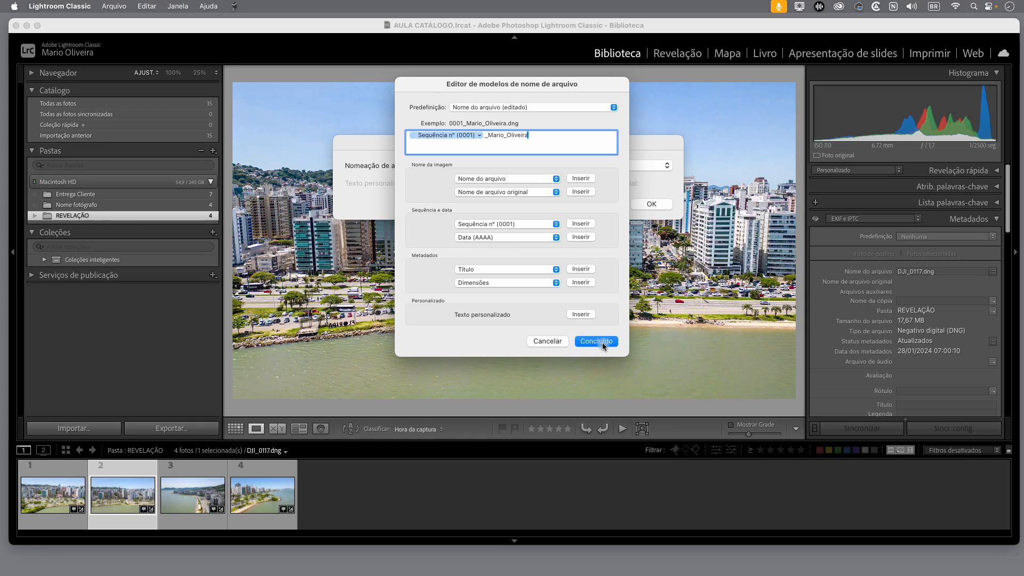
# Step: Save the template as a new preset named "Laboratório - seq_nome" and leave the rename dialog without renaming the photo
pyautogui.click(613, 108)
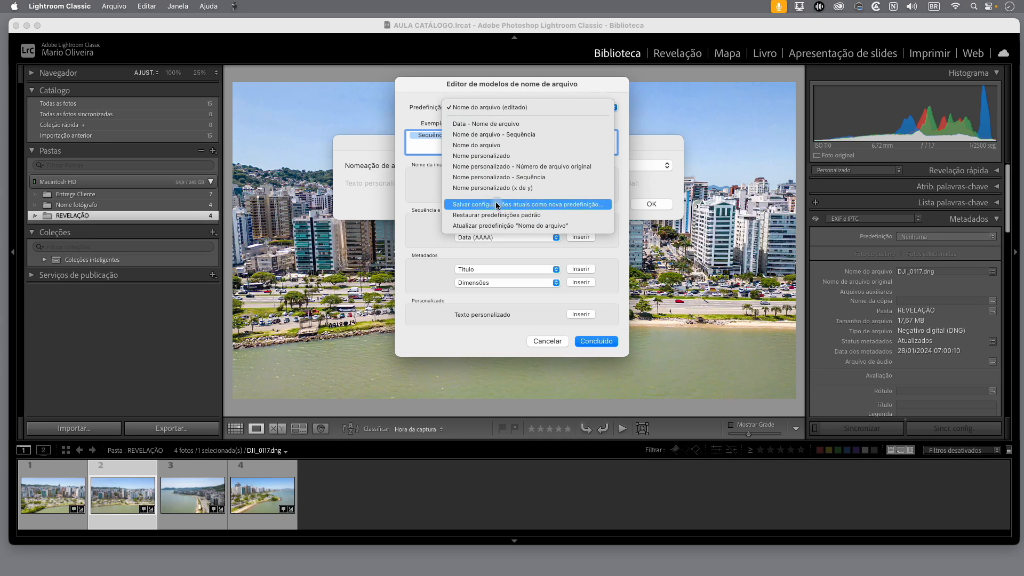
pyautogui.click(577, 207)
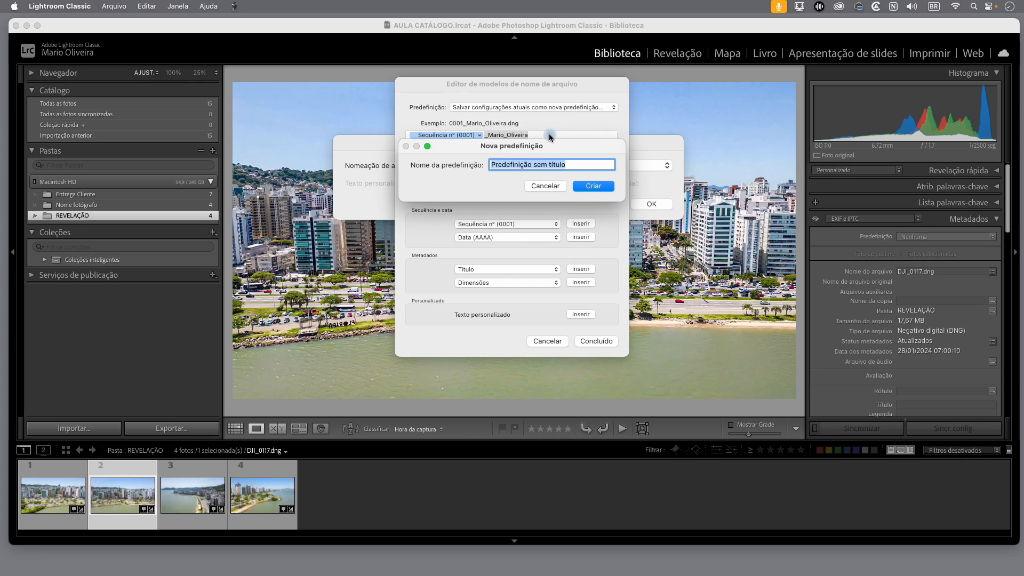
pyautogui.moveTo(549, 153); pyautogui.dragTo(555, 174)
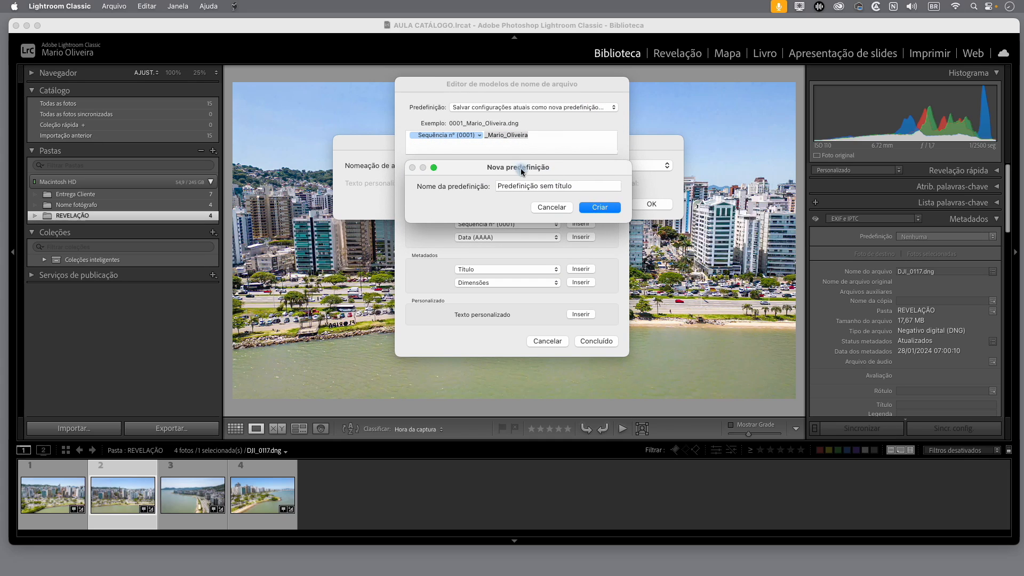
pyautogui.click(582, 186)
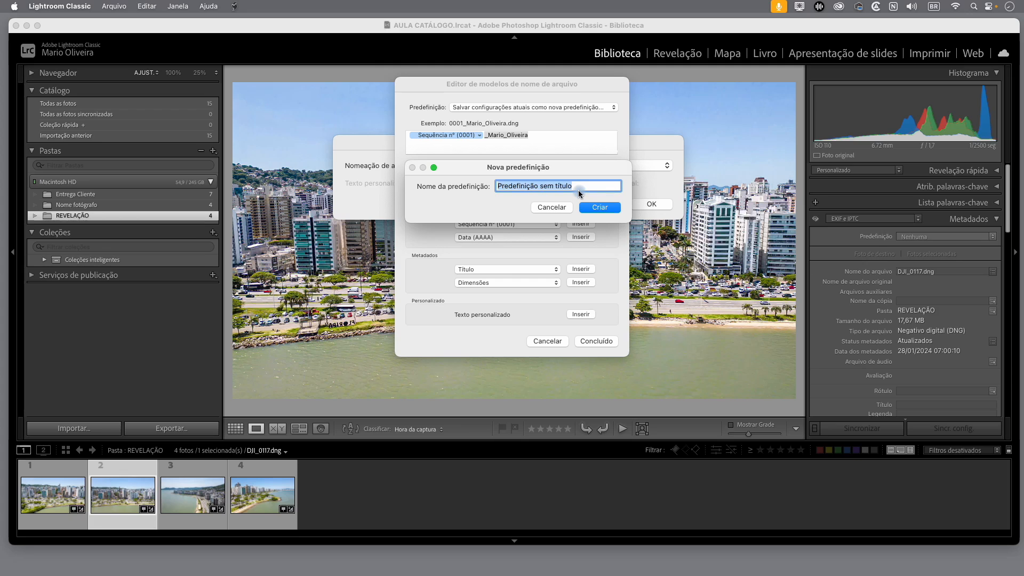
pyautogui.write('Laboratório - se')
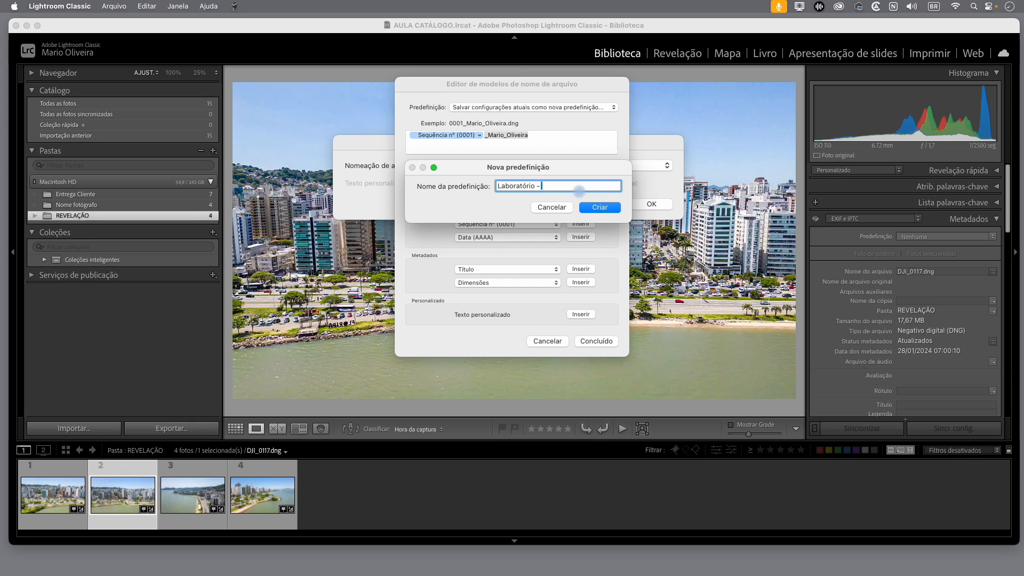
pyautogui.write('q_nome')
pyautogui.click(603, 207)
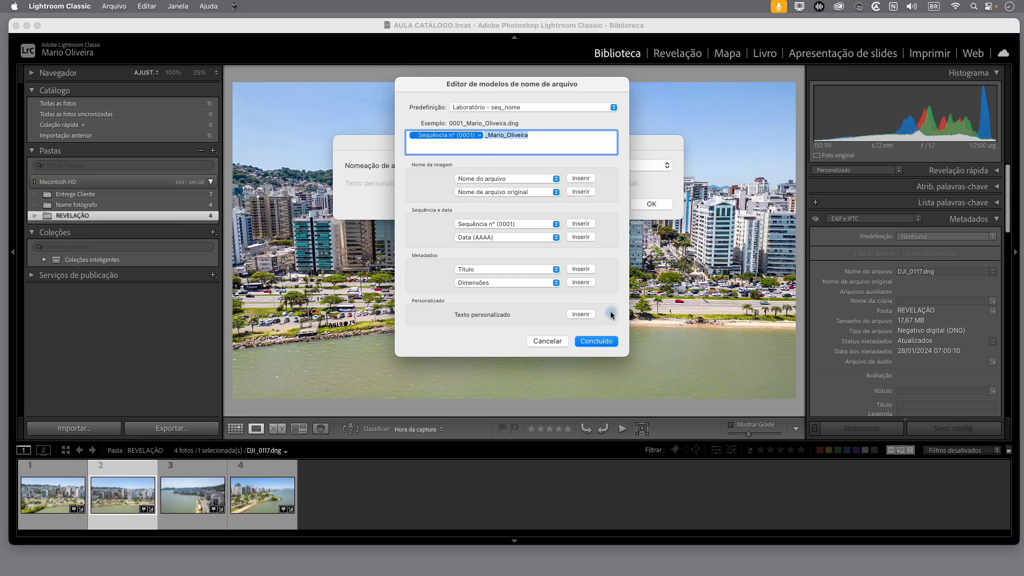
pyautogui.click(600, 341)
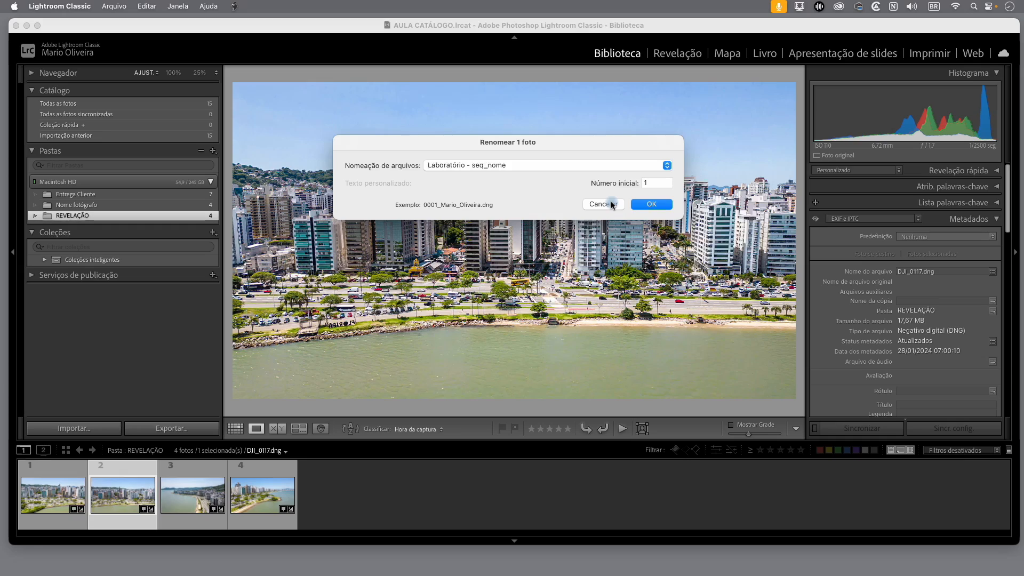
pyautogui.click(606, 204)
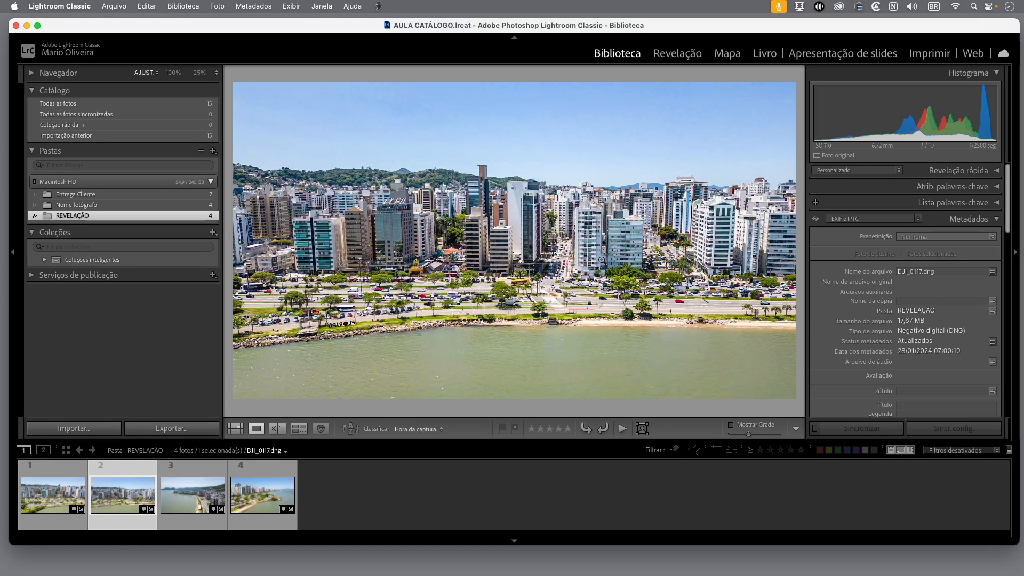
# Step: Check the rename options for the "Laboratório - seq_nome" preset, leaving the photo's name unedited
pyautogui.click(186, 8)
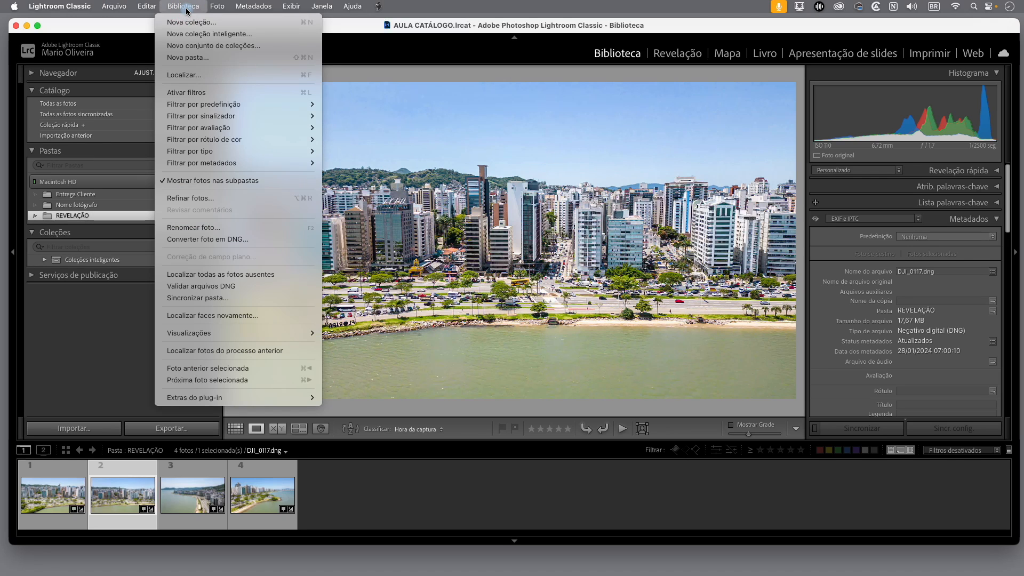
pyautogui.click(201, 231)
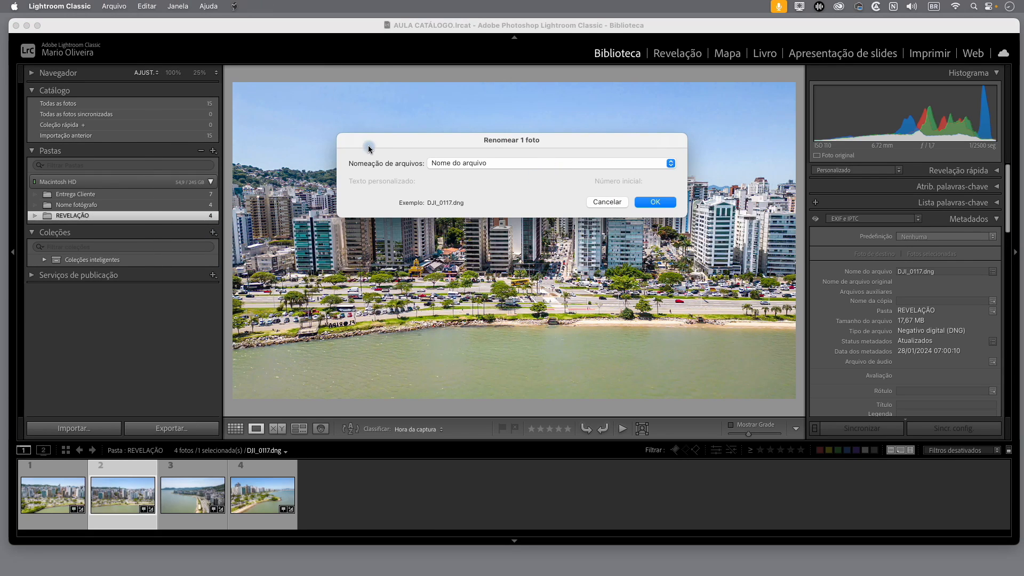
pyautogui.click(516, 163)
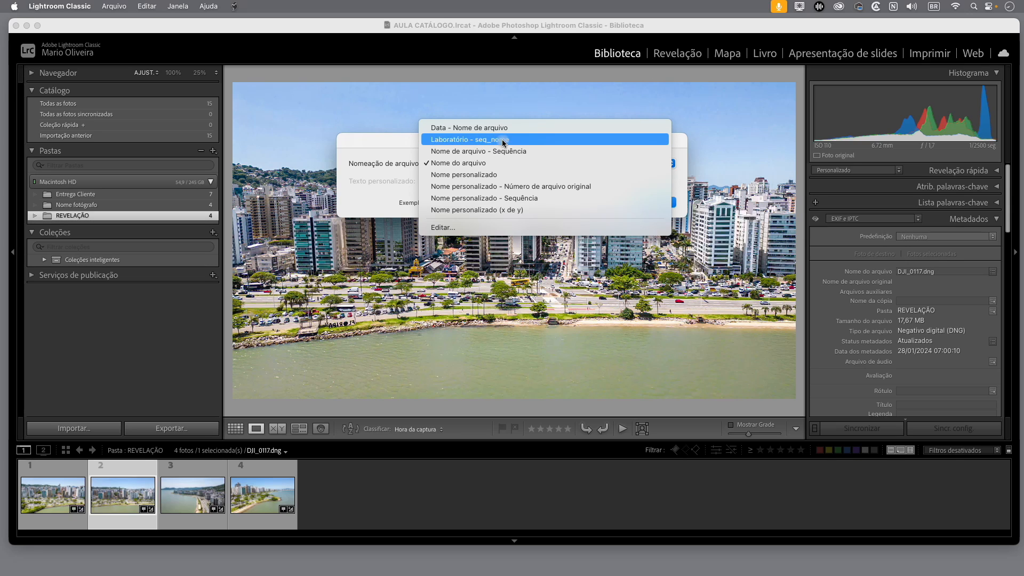
pyautogui.click(397, 155)
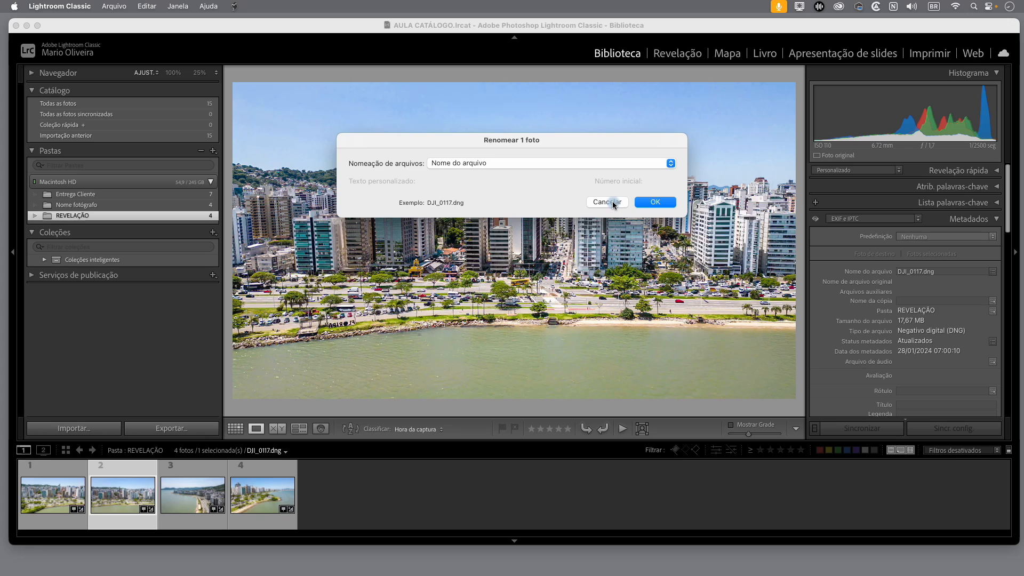
pyautogui.click(607, 203)
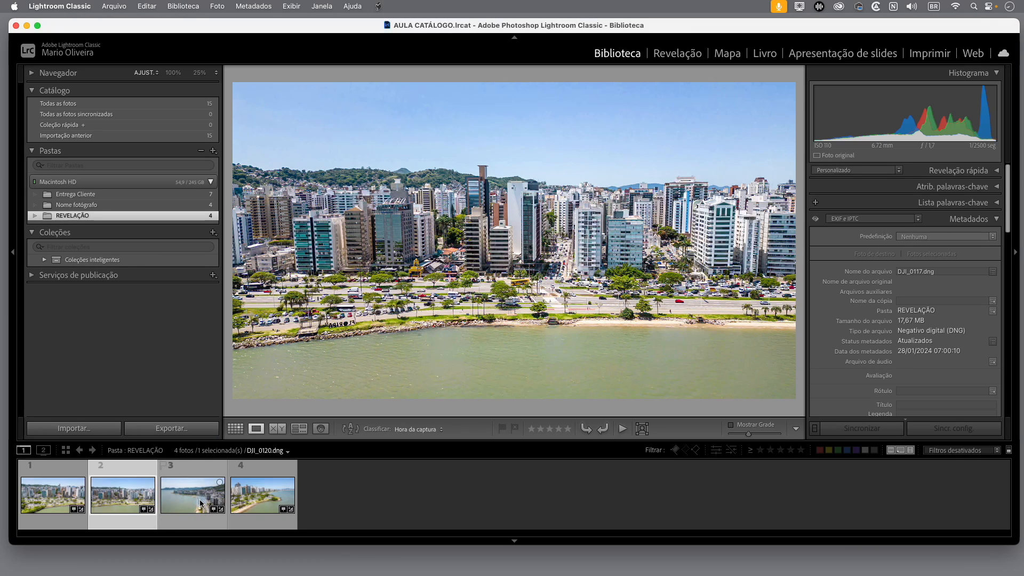
# Step: Select all four photos in the REVELAÇÃO folder and open their export settings
pyautogui.click(46, 501)
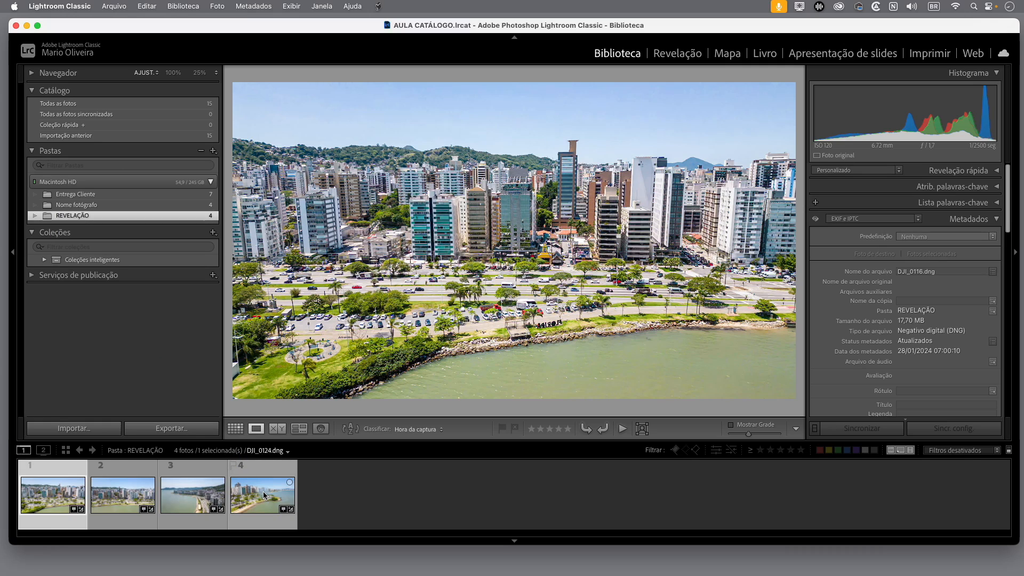
pyautogui.press('super+a')
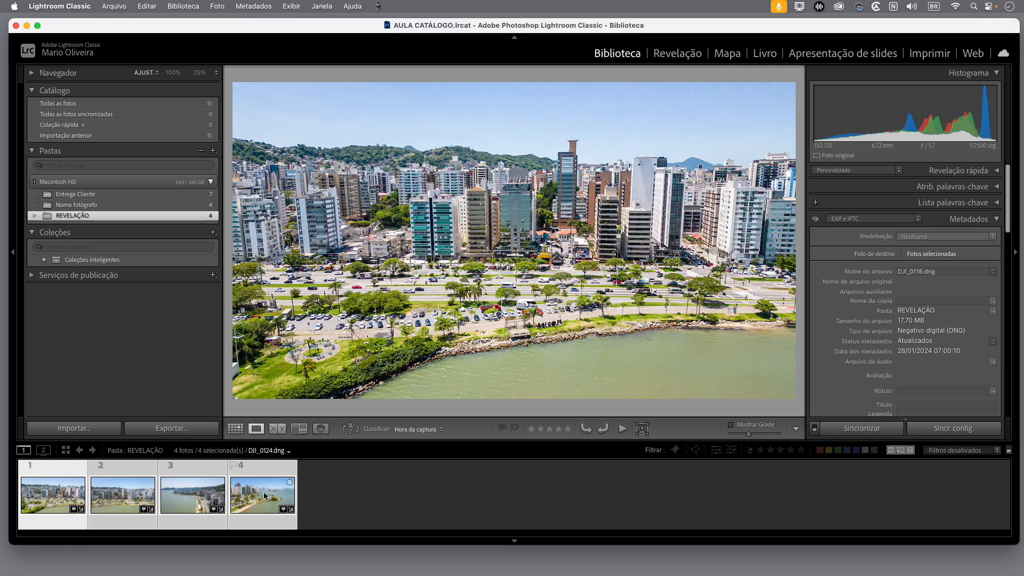
pyautogui.press('super+shift+e')
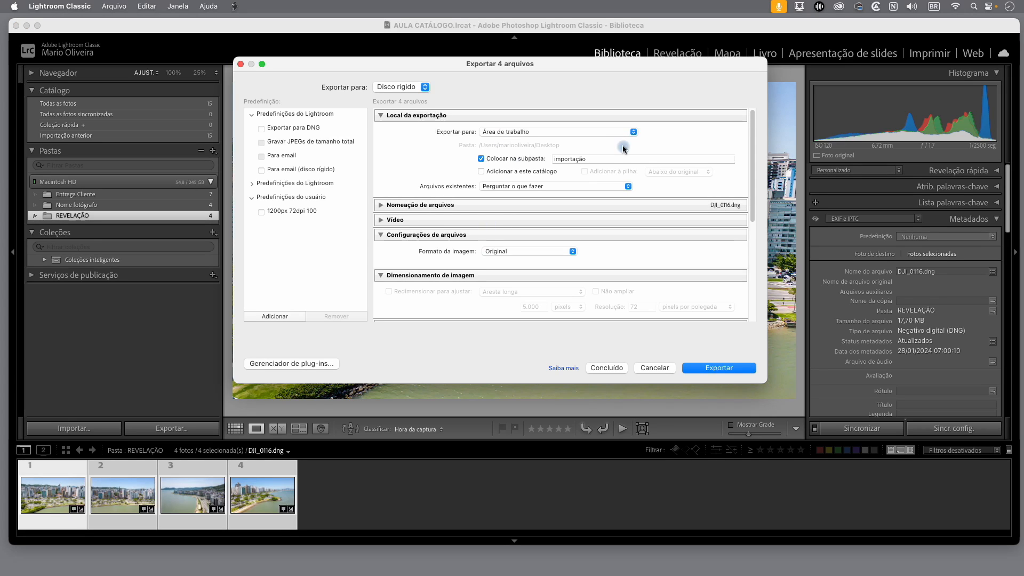
# Step: Set the export subfolder name to "laboratório"
pyautogui.doubleClick(616, 161)
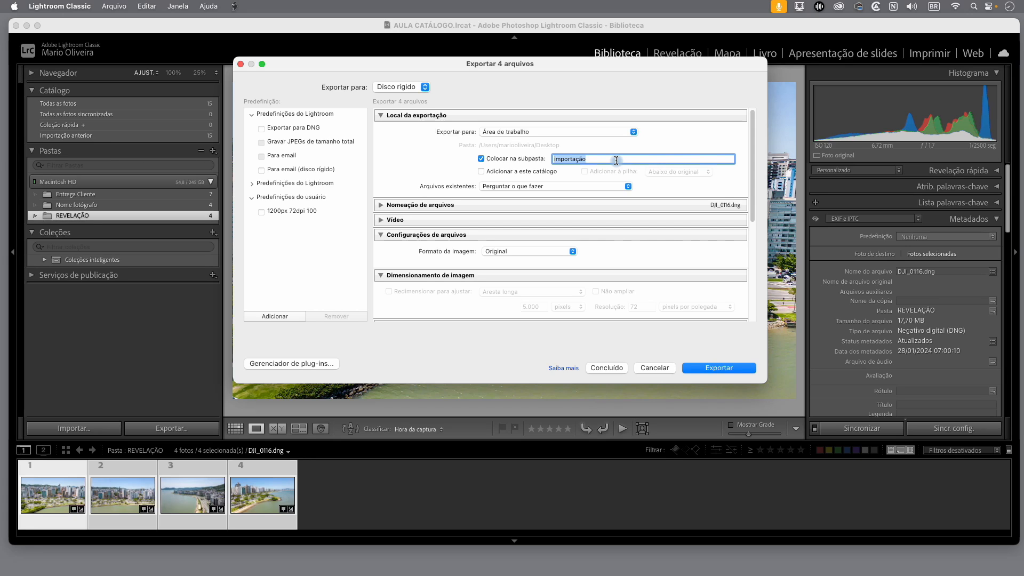
pyautogui.press('BackSpace')
pyautogui.write('laborat')
pyautogui.scroll(-1, 635, 209)
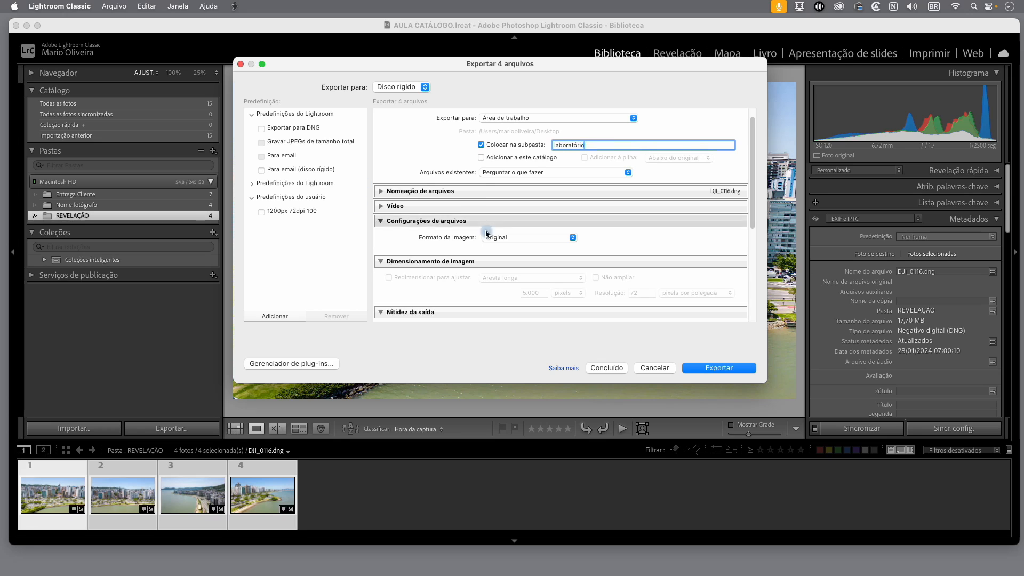
# Step: Enable renaming of the exported files and apply the "Laboratório - seq_nome" naming preset
pyautogui.scroll(1, 533, 229)
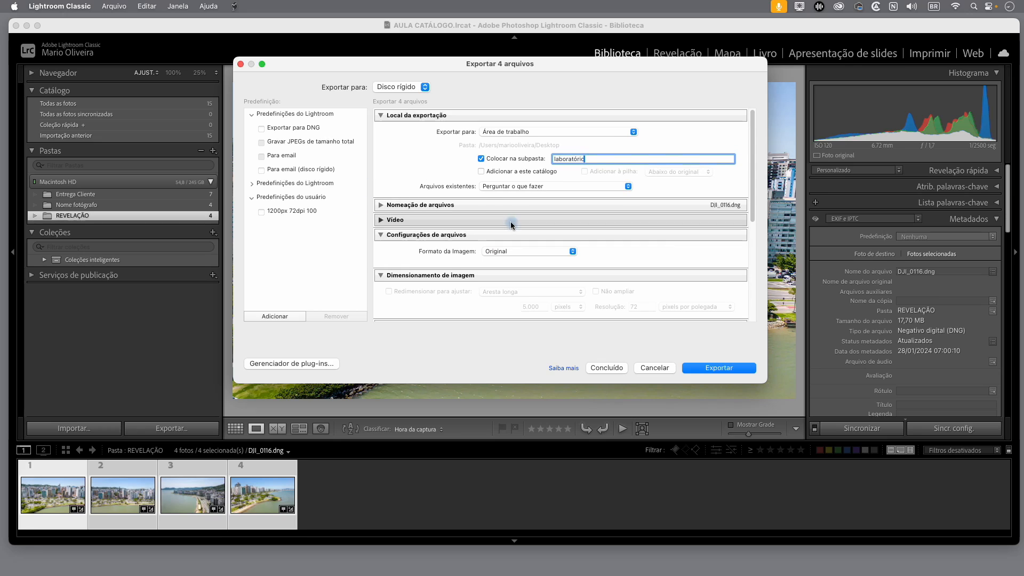
pyautogui.click(381, 206)
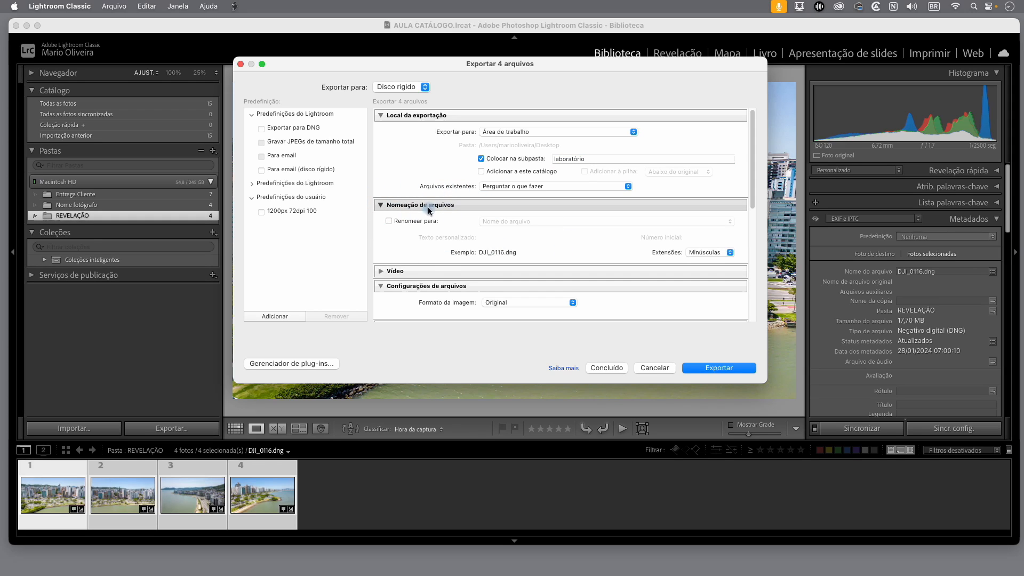
pyautogui.click(389, 221)
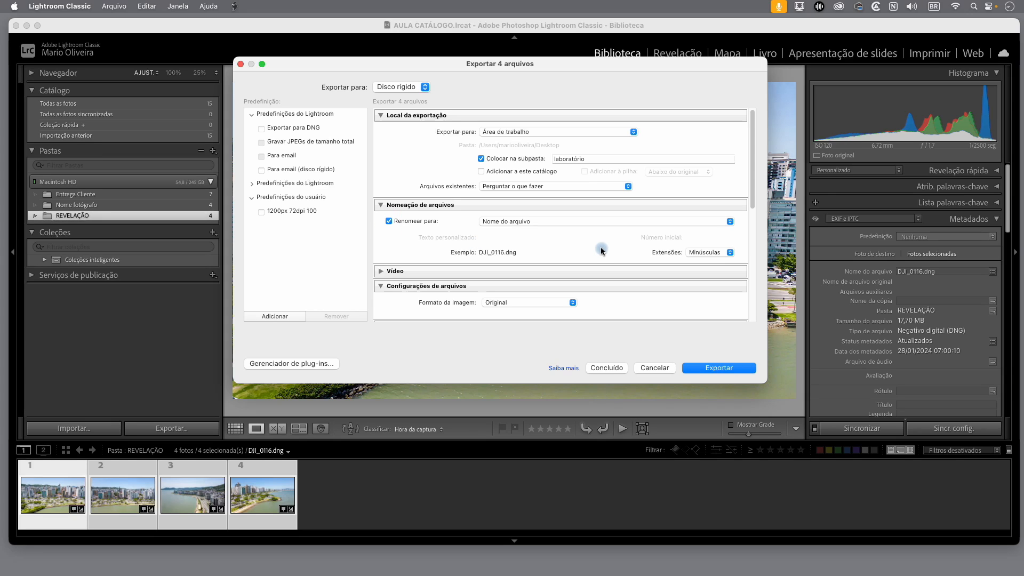
pyautogui.click(732, 220)
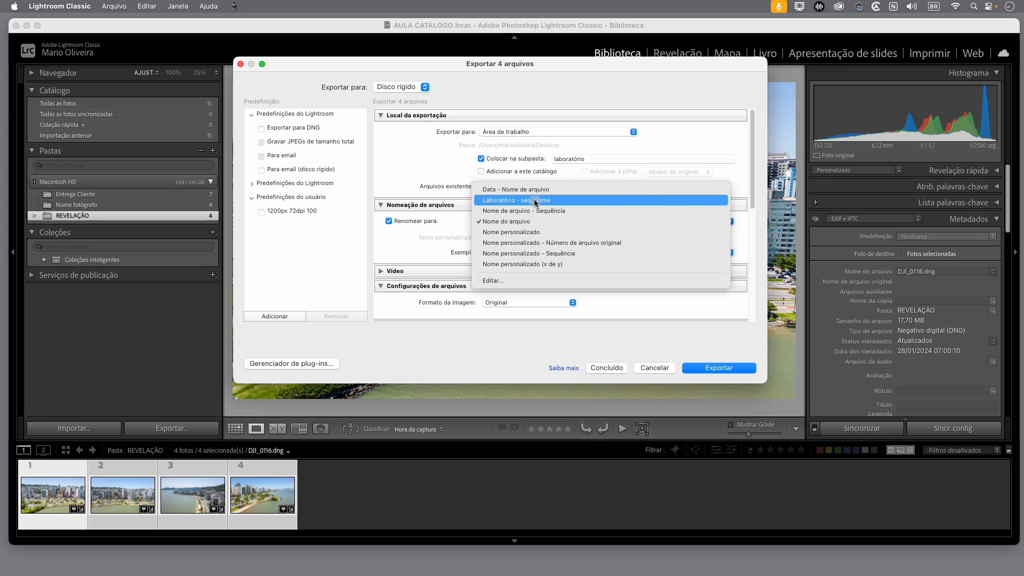
pyautogui.click(535, 202)
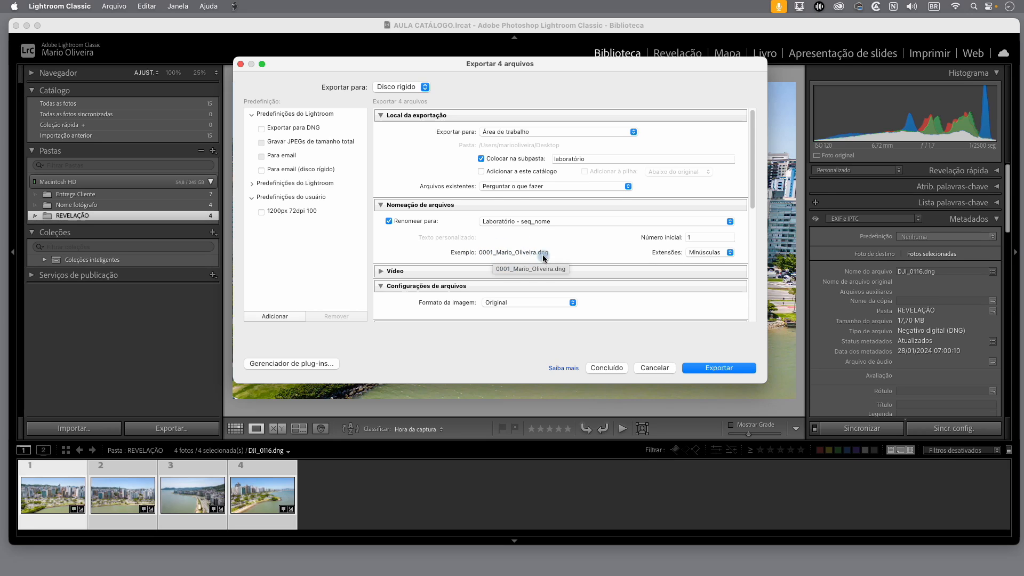
# Step: Set the export image format to JPEG with quality 100
pyautogui.scroll(-2, 543, 256)
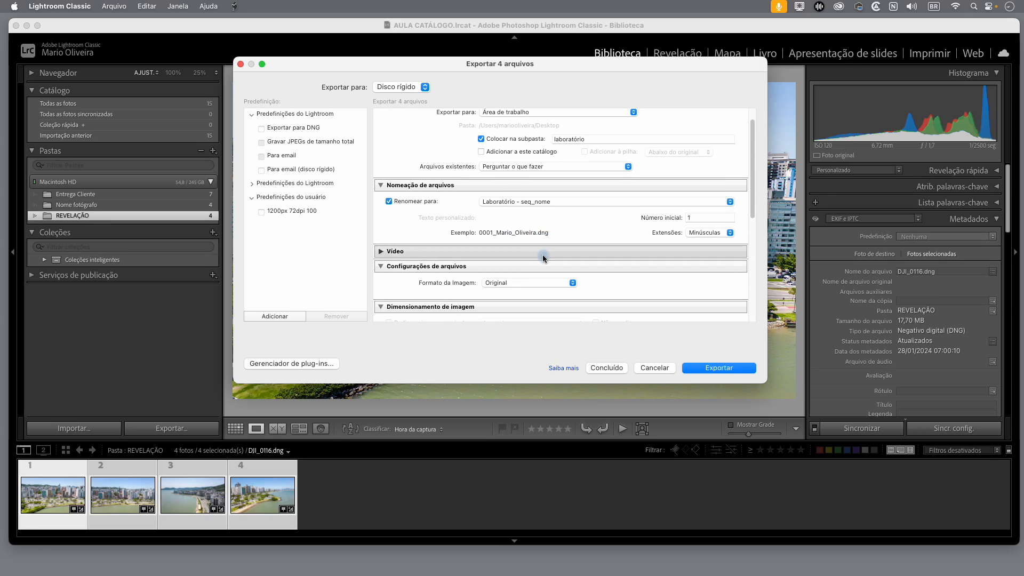
pyautogui.click(574, 282)
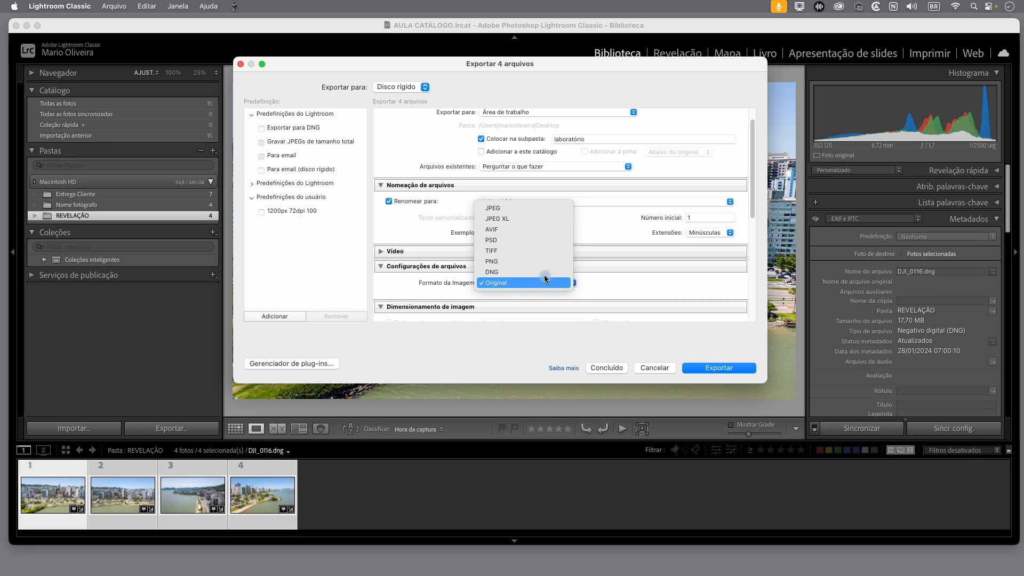
pyautogui.click(515, 208)
pyautogui.scroll(-2, 646, 275)
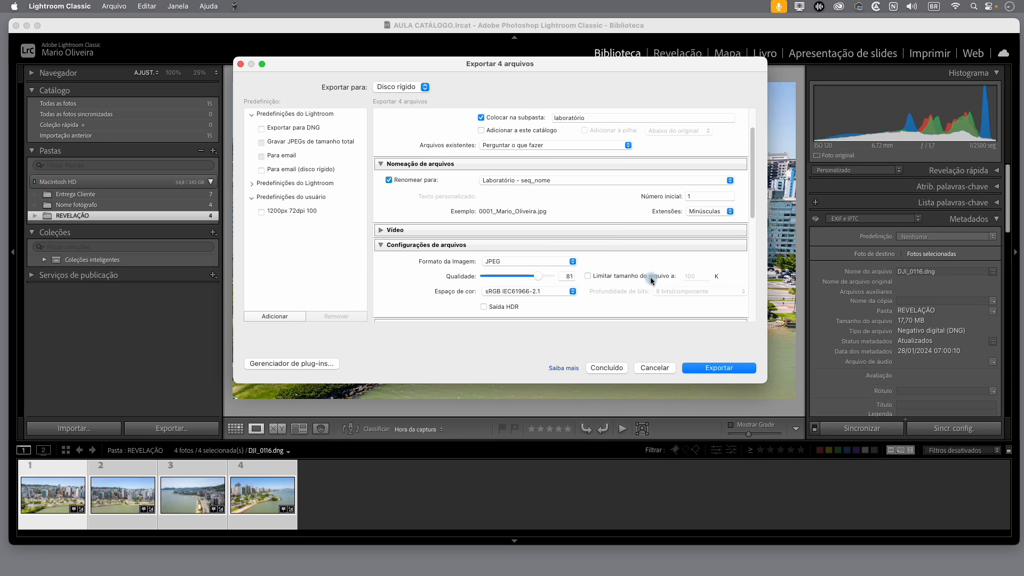
pyautogui.scroll(-2, 651, 276)
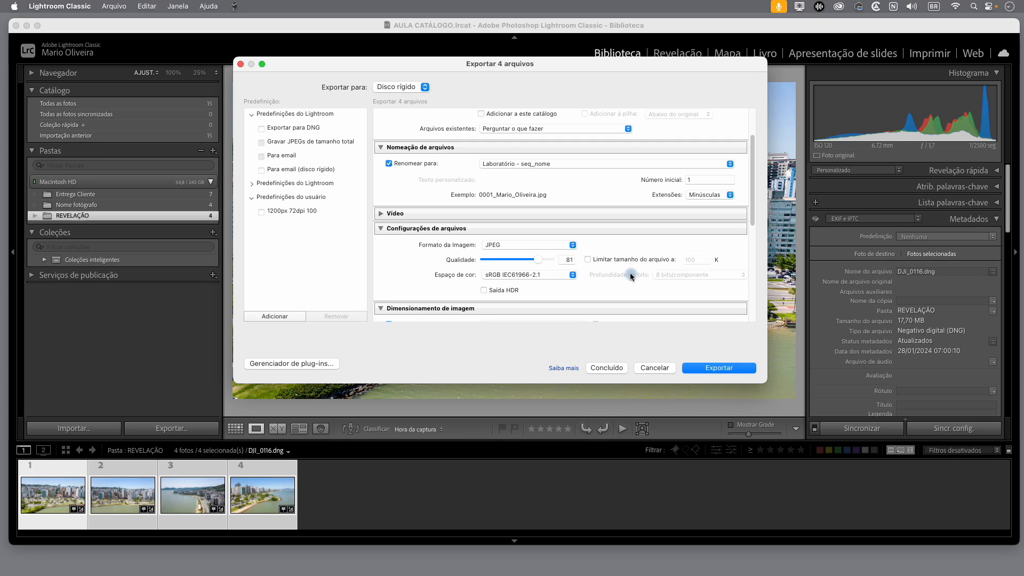
pyautogui.moveTo(537, 259); pyautogui.dragTo(616, 277)
# Step: Resize the exported photos to a long edge of 15 cm at 300 pixels per inch
pyautogui.scroll(-2, 615, 276)
pyautogui.scroll(-1, 627, 243)
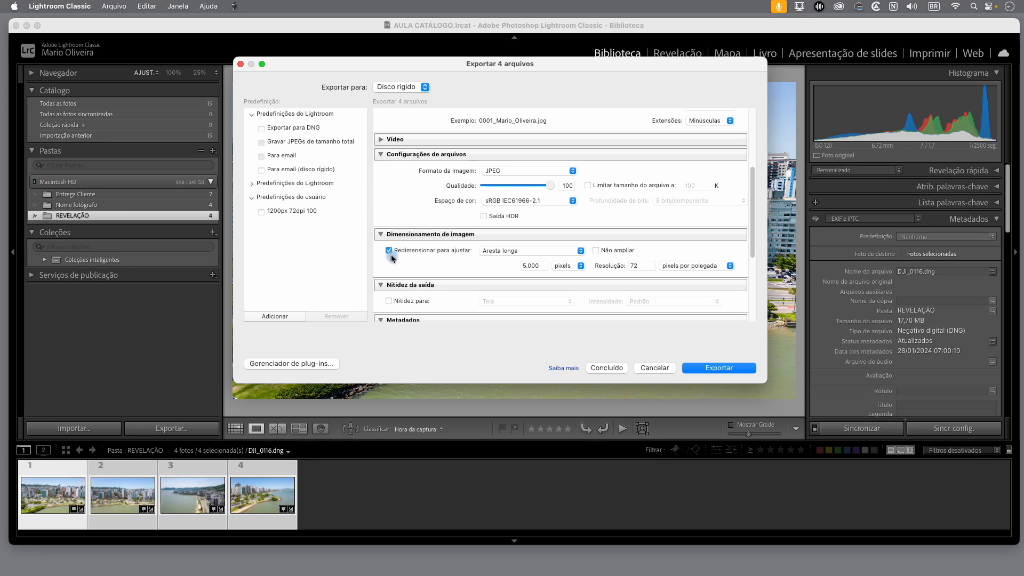
pyautogui.click(580, 266)
pyautogui.click(558, 287)
pyautogui.doubleClick(543, 265)
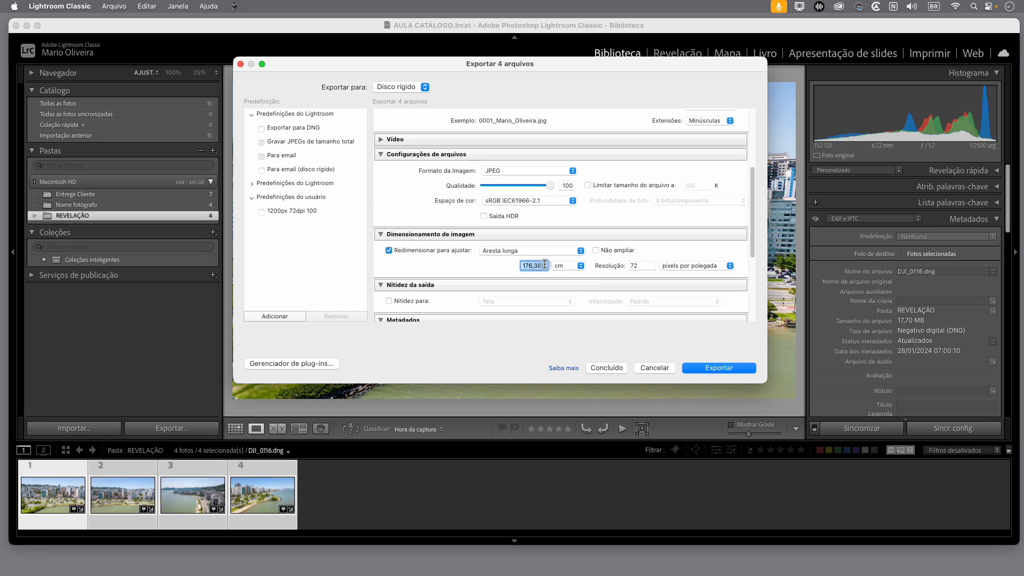
pyautogui.write('15')
pyautogui.doubleClick(644, 264)
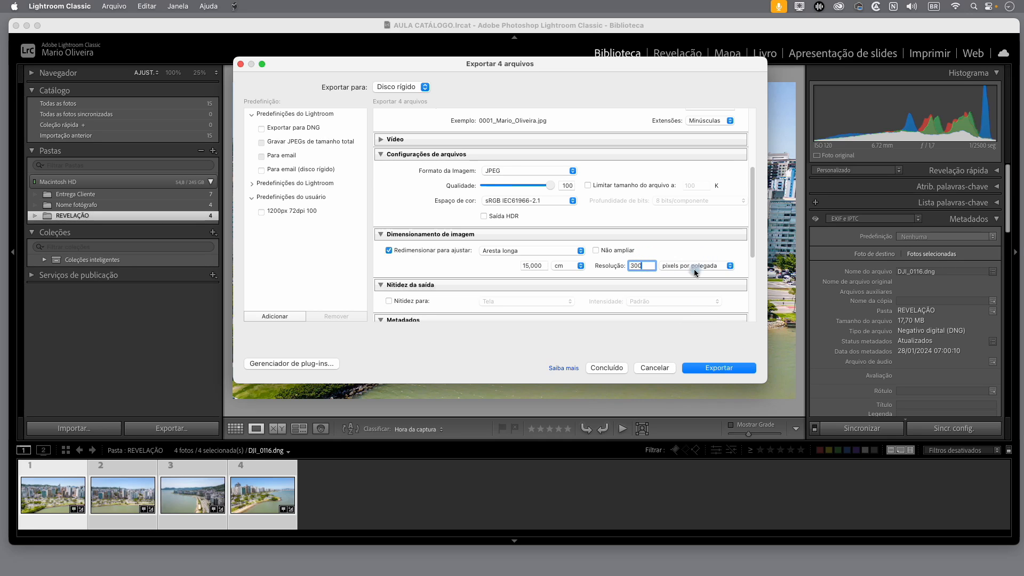
# Step: Export the four photos and open the laboratório folder on the desktop to check the files
pyautogui.click(721, 367)
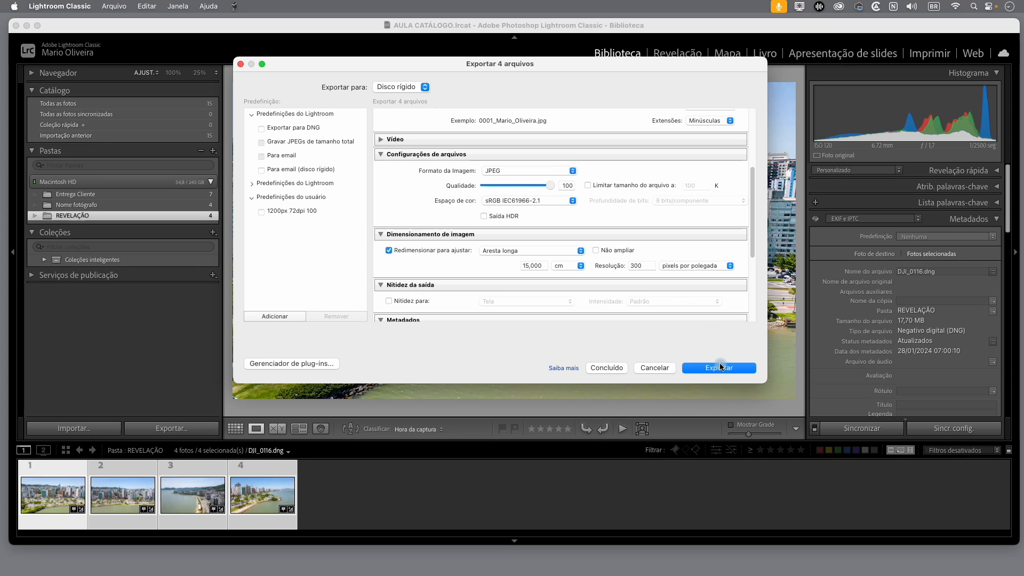
pyautogui.click(725, 369)
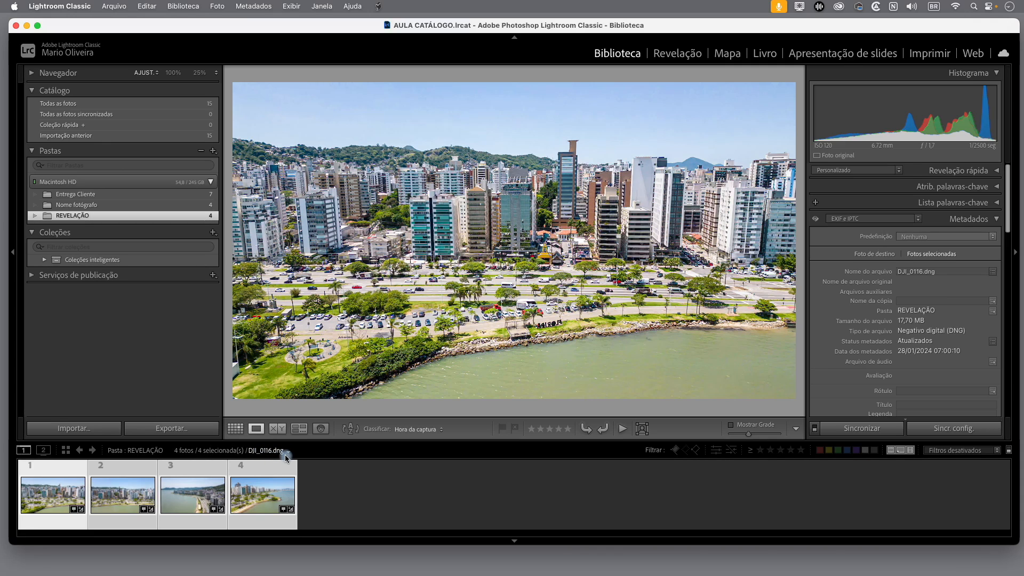
pyautogui.click(26, 26)
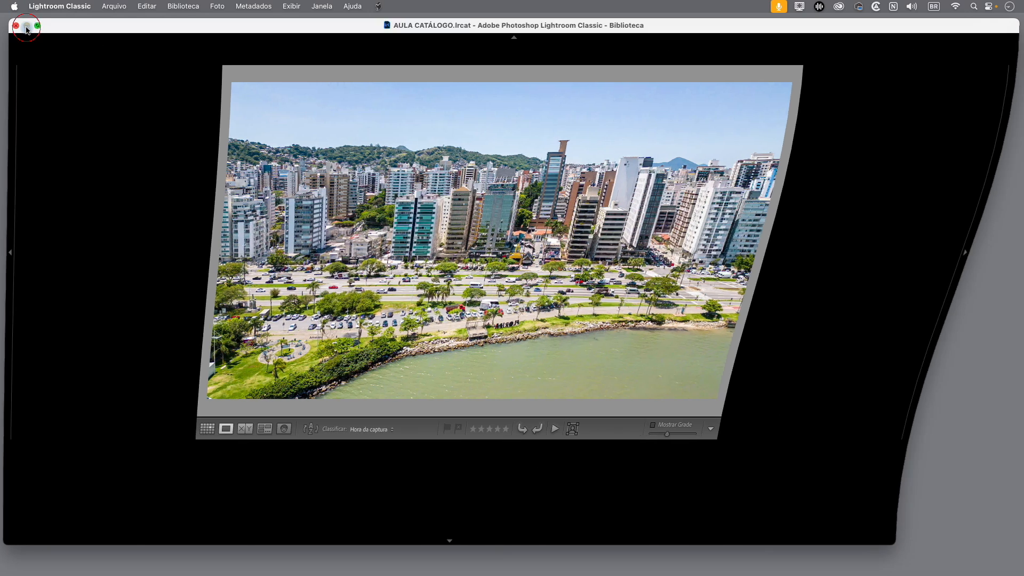
pyautogui.moveTo(990, 37); pyautogui.dragTo(605, 249)
pyautogui.doubleClick(604, 248)
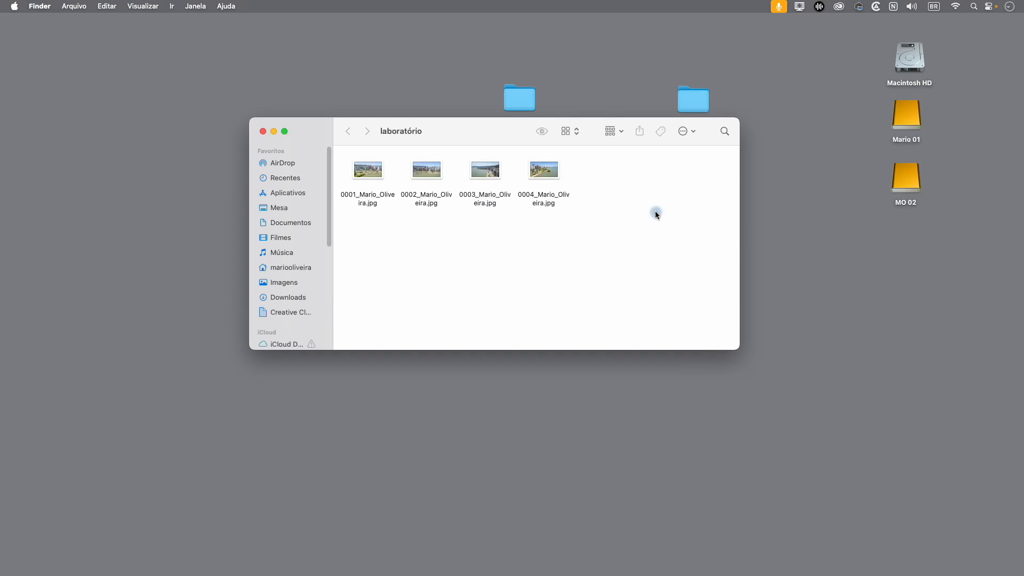
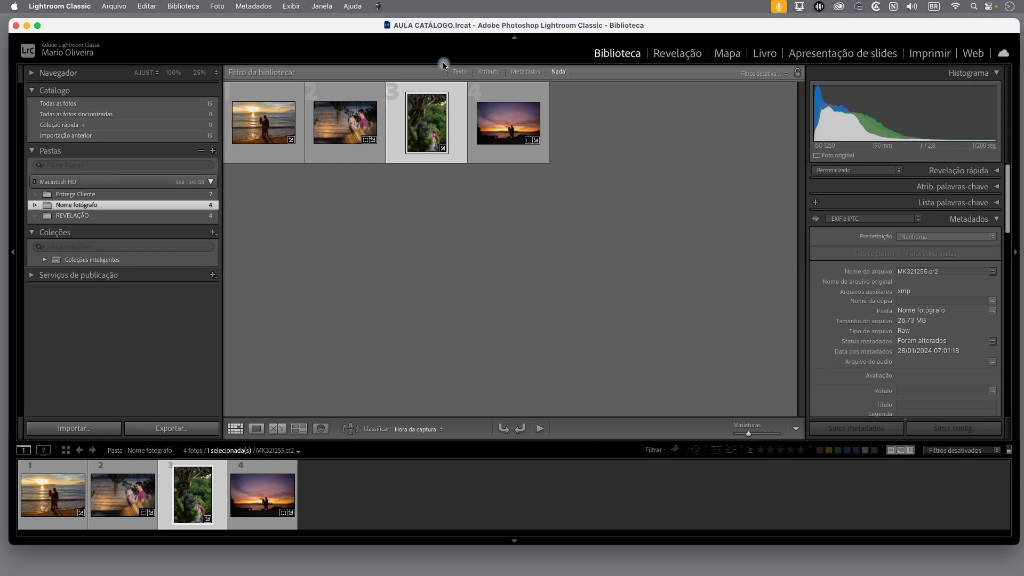
# Step: Open the filename template editor from the rename options of the selected photo in Nome fotógrafo and clear the existing template
pyautogui.click(196, 7)
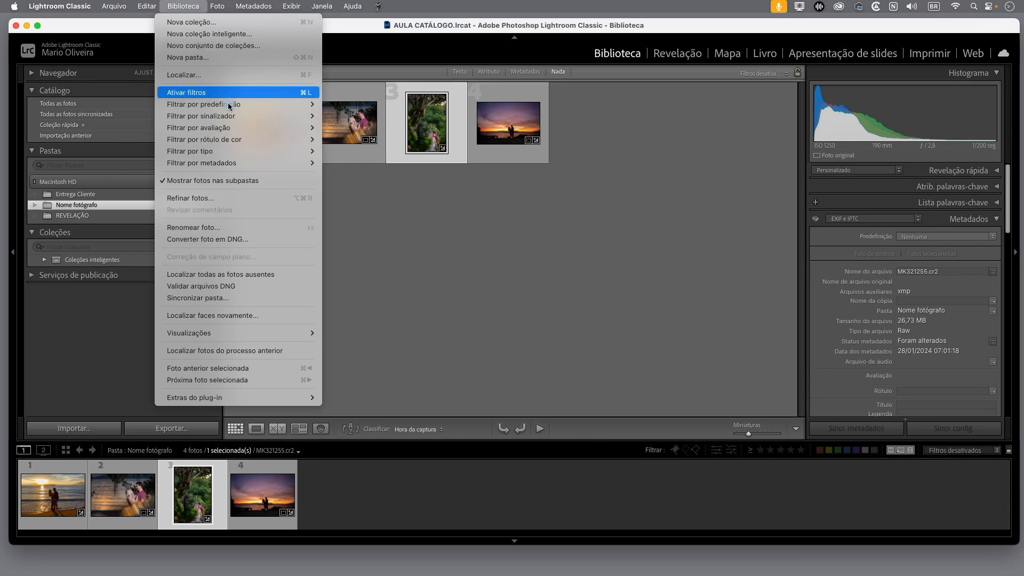
pyautogui.click(208, 228)
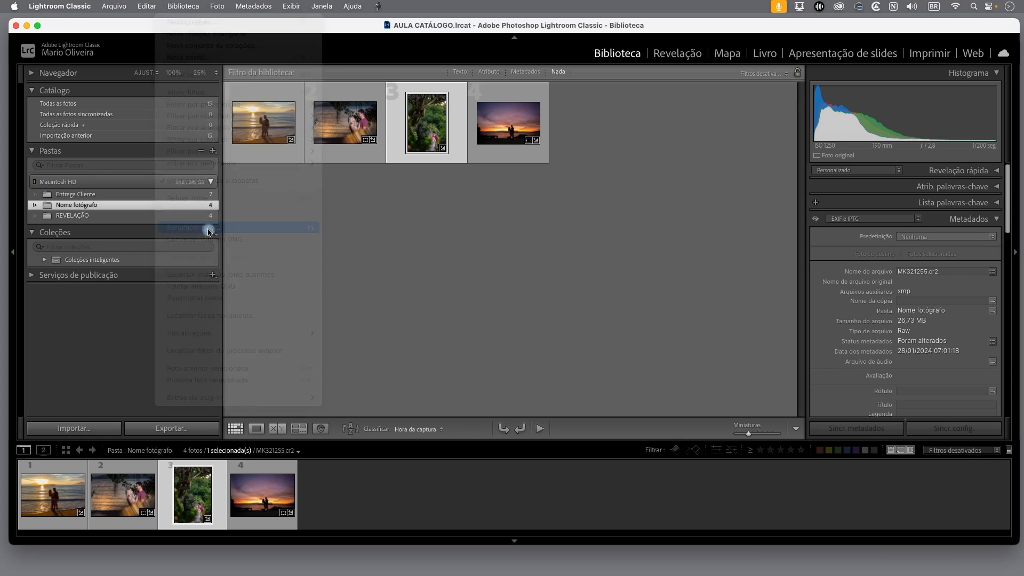
pyautogui.moveTo(548, 147); pyautogui.dragTo(553, 167)
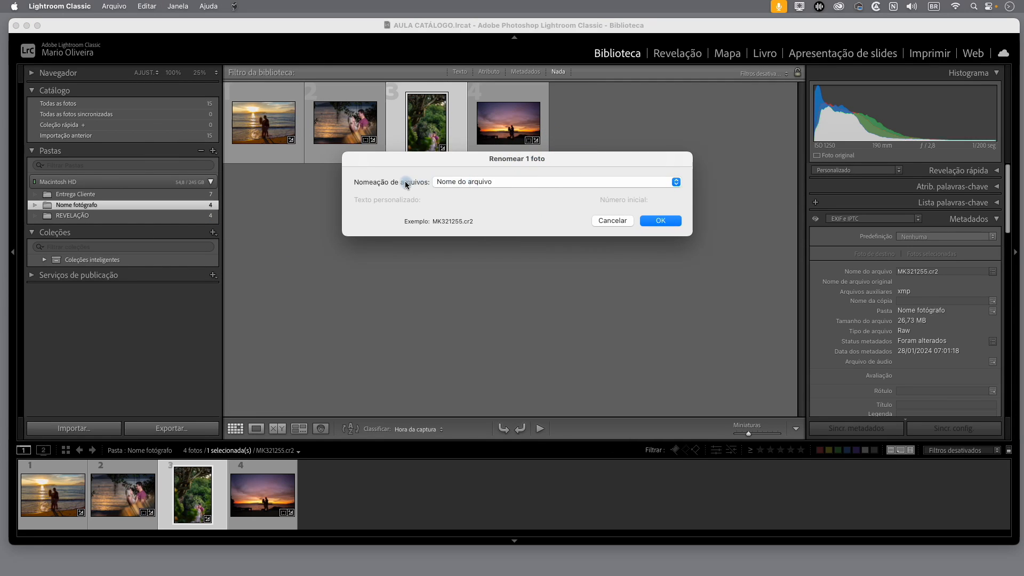
pyautogui.click(675, 182)
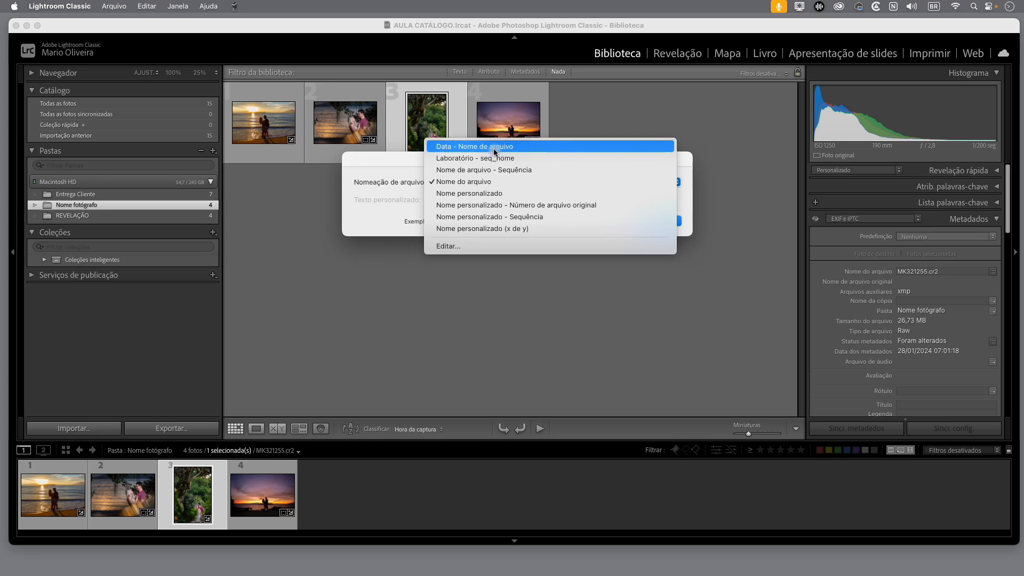
pyautogui.click(456, 248)
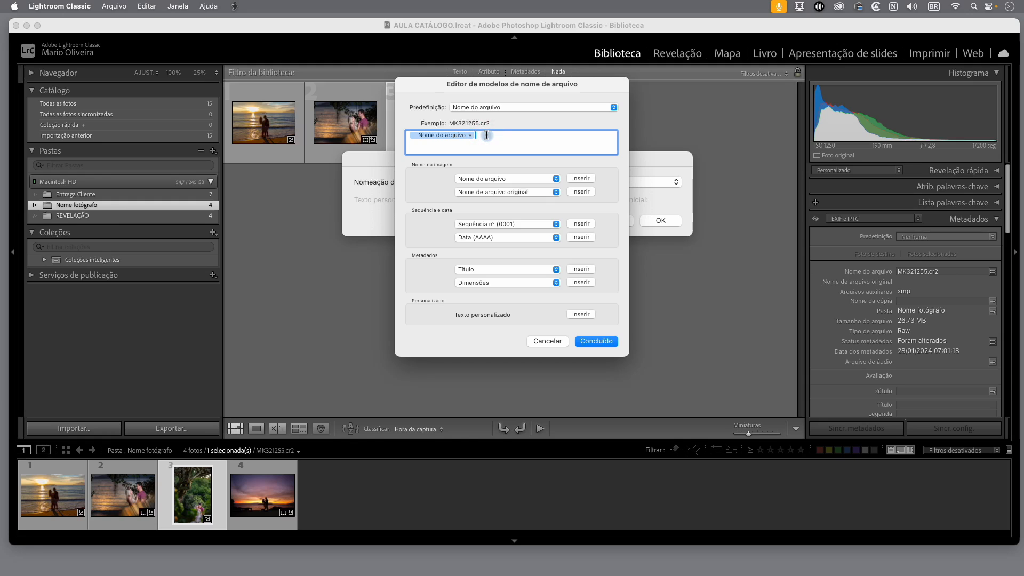
pyautogui.press('BackSpace')
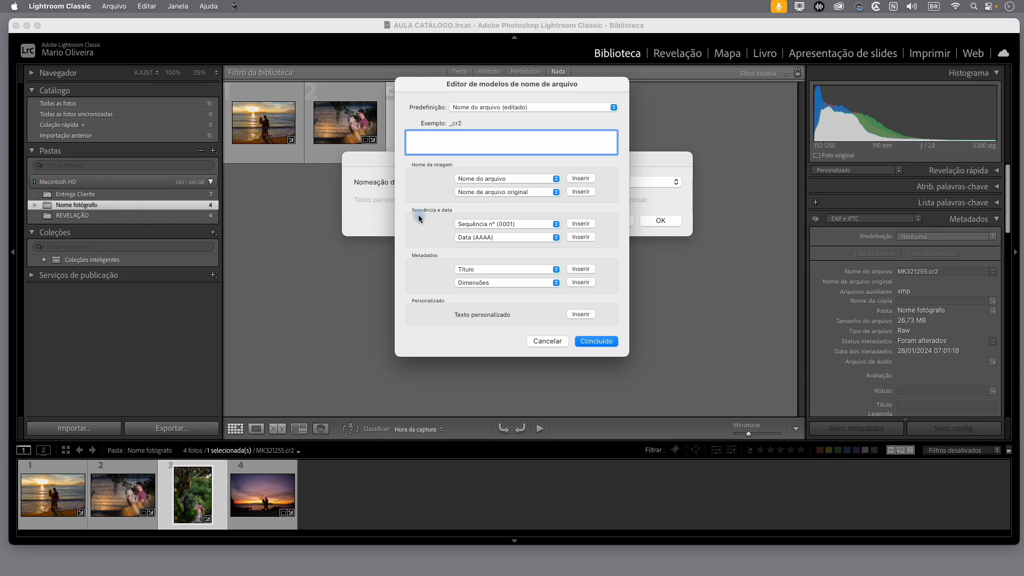
# Step: Insert the four-digit year token, Data (AAAA), into the filename template, followed by an underscore
pyautogui.click(556, 239)
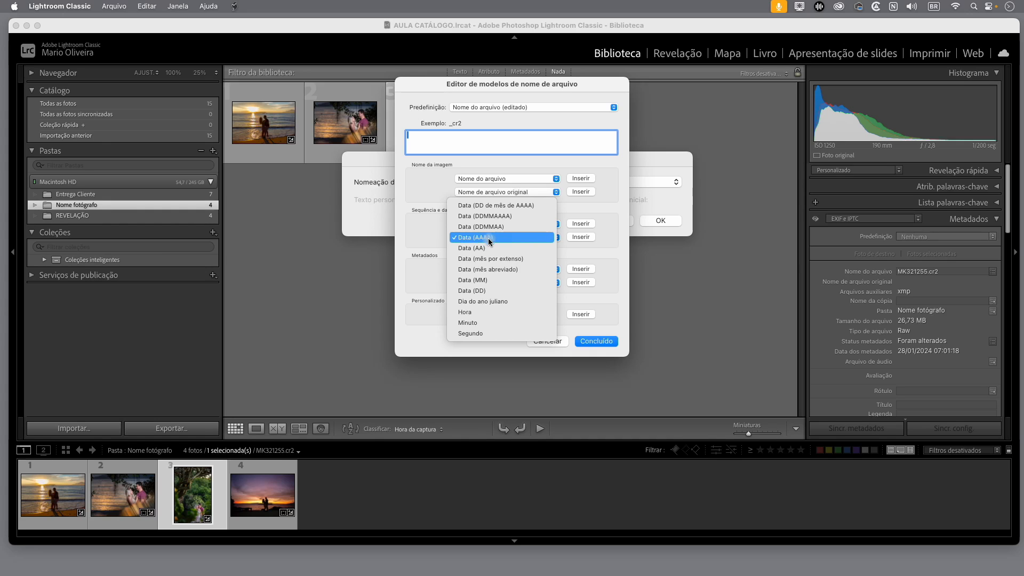
pyautogui.click(493, 238)
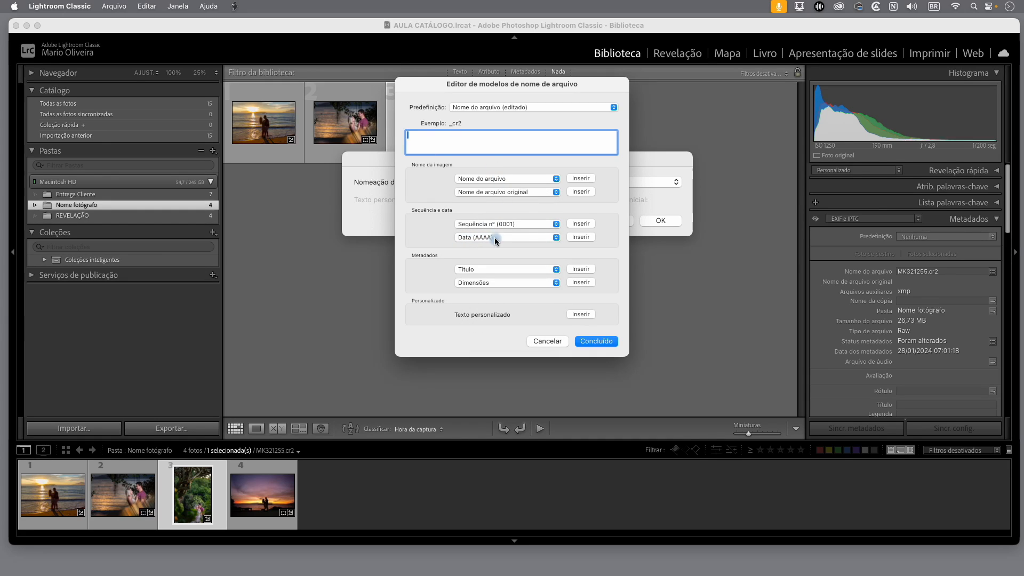
pyautogui.click(580, 237)
pyautogui.click(500, 150)
pyautogui.write('_')
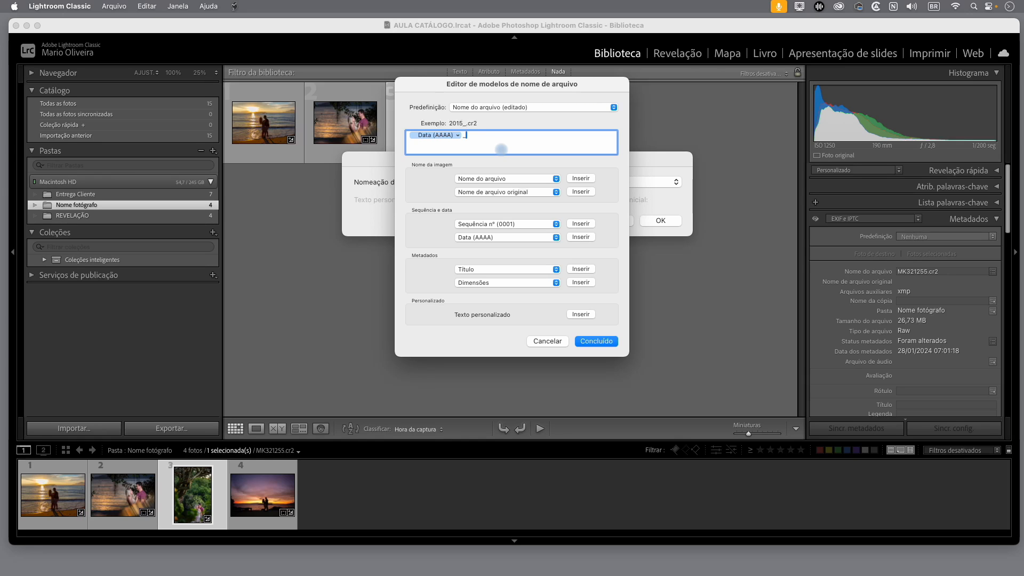
# Step: Append the month token Data (MM) and the day token Data (DD) to the template, each followed by an underscore
pyautogui.click(556, 238)
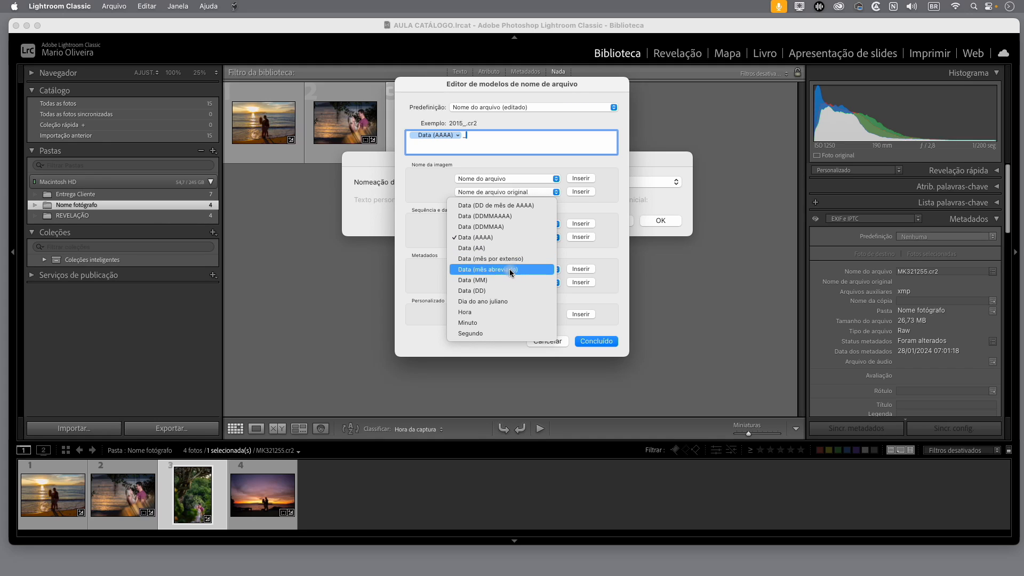
pyautogui.click(482, 281)
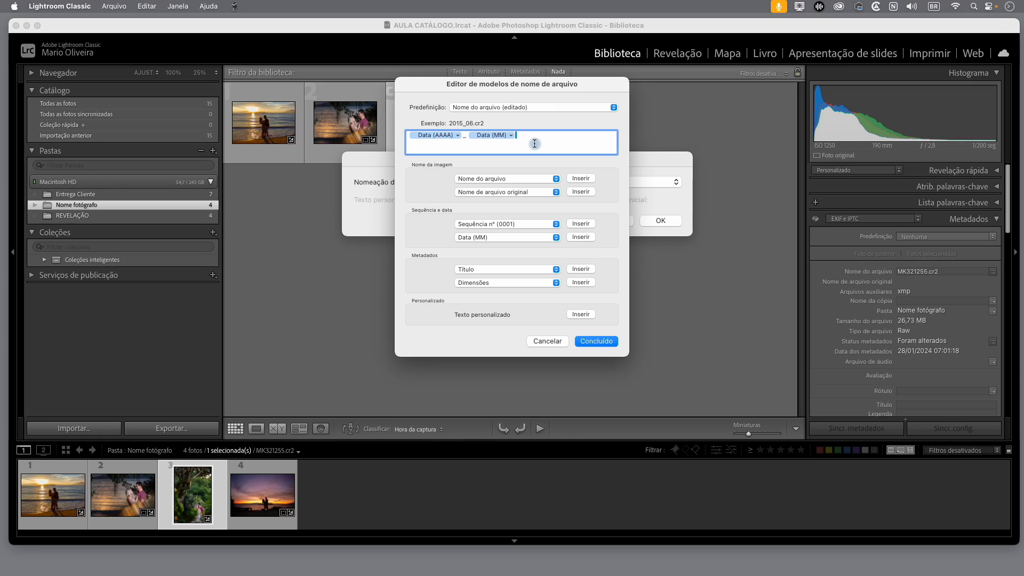
pyautogui.write('_')
pyautogui.click(556, 238)
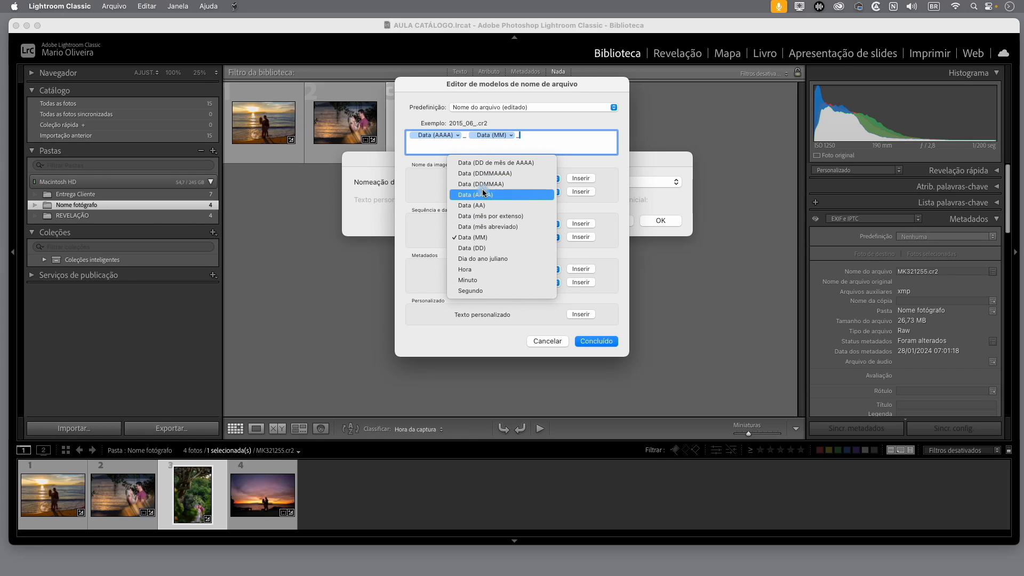
pyautogui.click(478, 250)
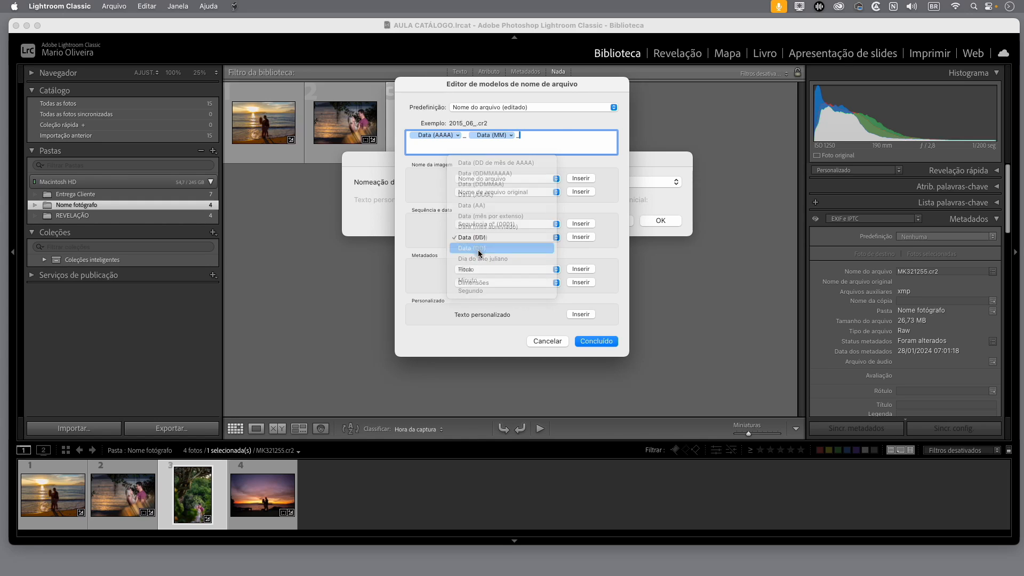
pyautogui.click(573, 139)
pyautogui.write('_')
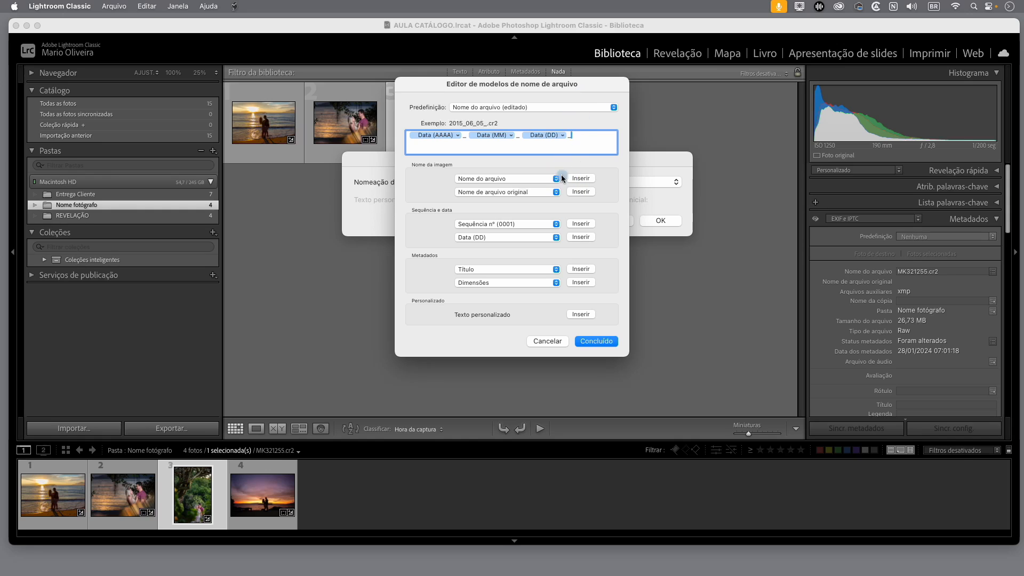
pyautogui.write('Mario')
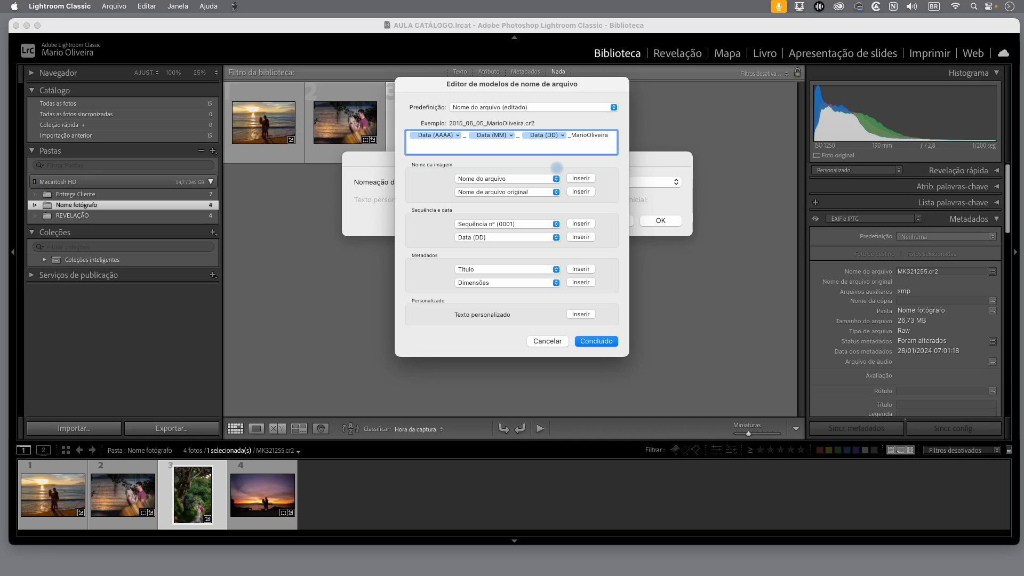
pyautogui.press('BackSpace')
pyautogui.press('BackSpace')
pyautogui.press('BackSpace')
pyautogui.press('BackSpace')
pyautogui.press('BackSpace')
pyautogui.press('BackSpace')
pyautogui.press('BackSpace')
pyautogui.press('BackSpace')
pyautogui.press('BackSpace')
pyautogui.press('BackSpace')
pyautogui.press('BackSpace')
pyautogui.press('BackSpace')
pyautogui.press('BackSpace')
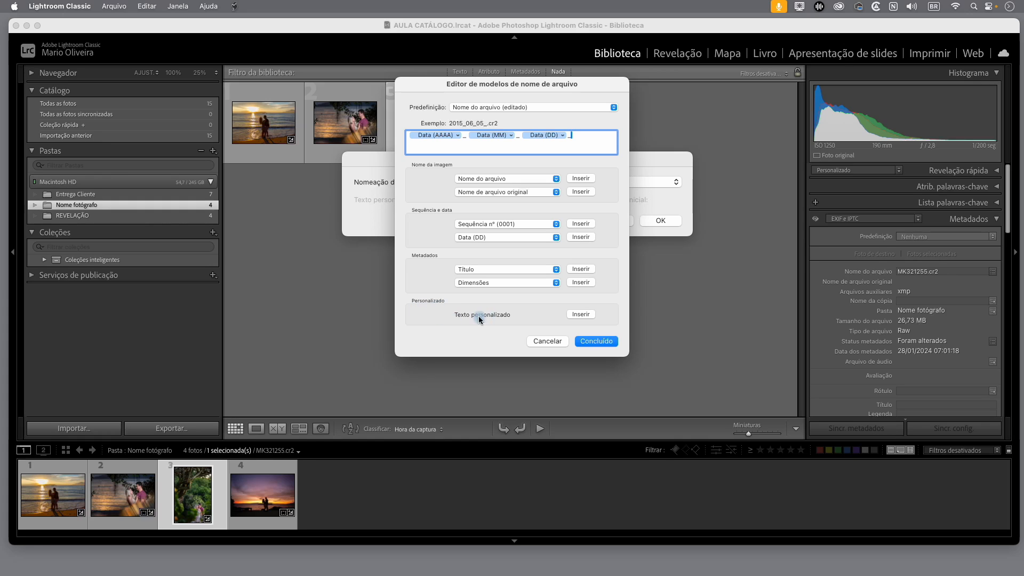
# Step: Append the custom text token, Texto personalizado, to the filename template, followed by an underscore
pyautogui.click(582, 315)
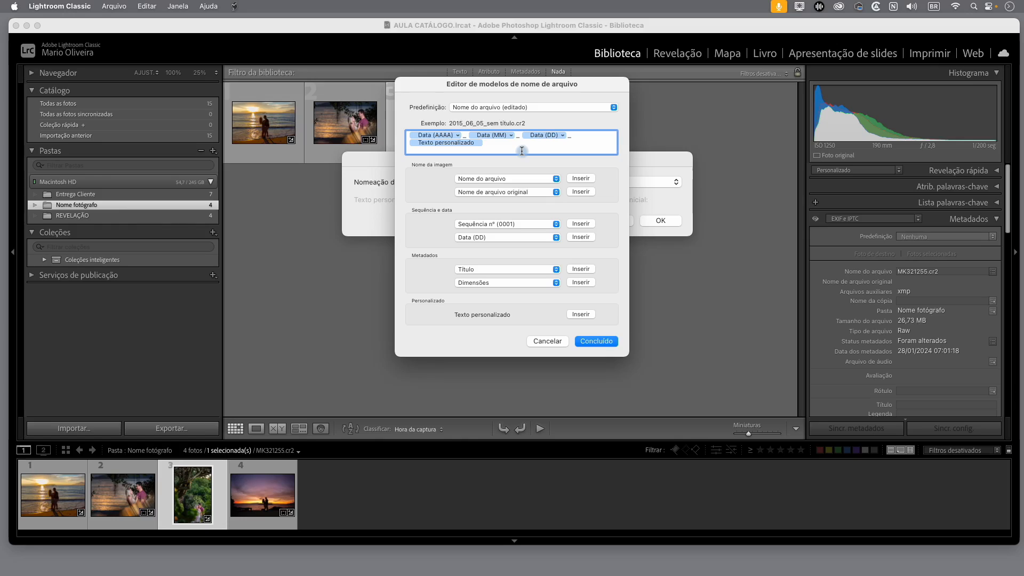
pyautogui.write('_')
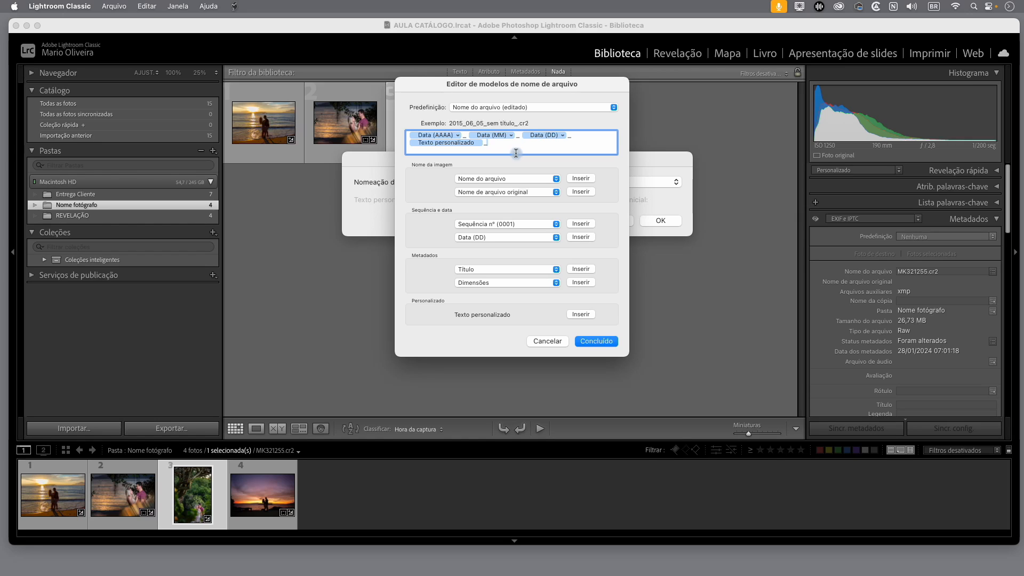
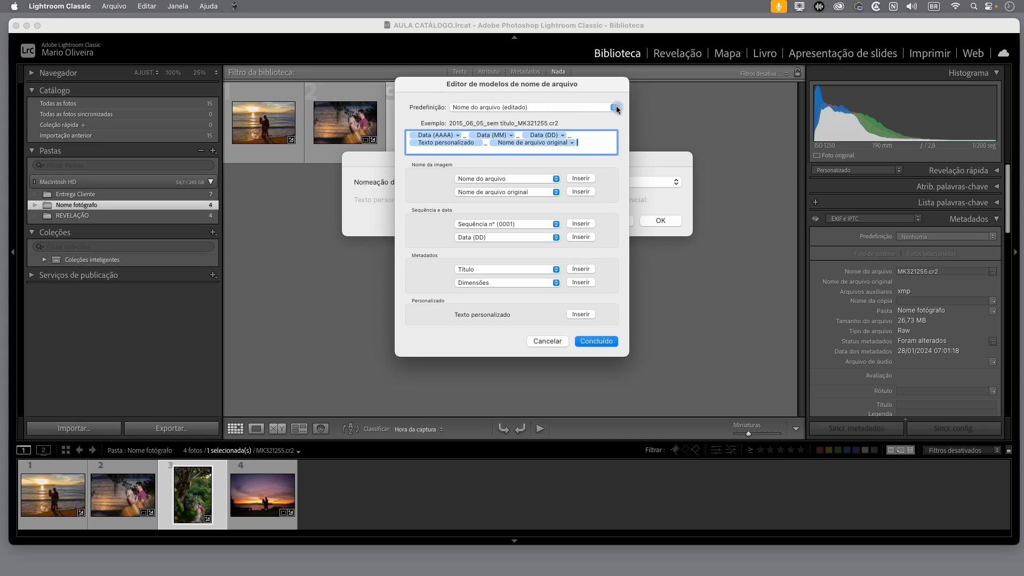
# Step: Save the filename template as a new preset named Nome Fotografo - data_NF_arquivo, finish editing and cancel the single-photo rename
pyautogui.click(615, 108)
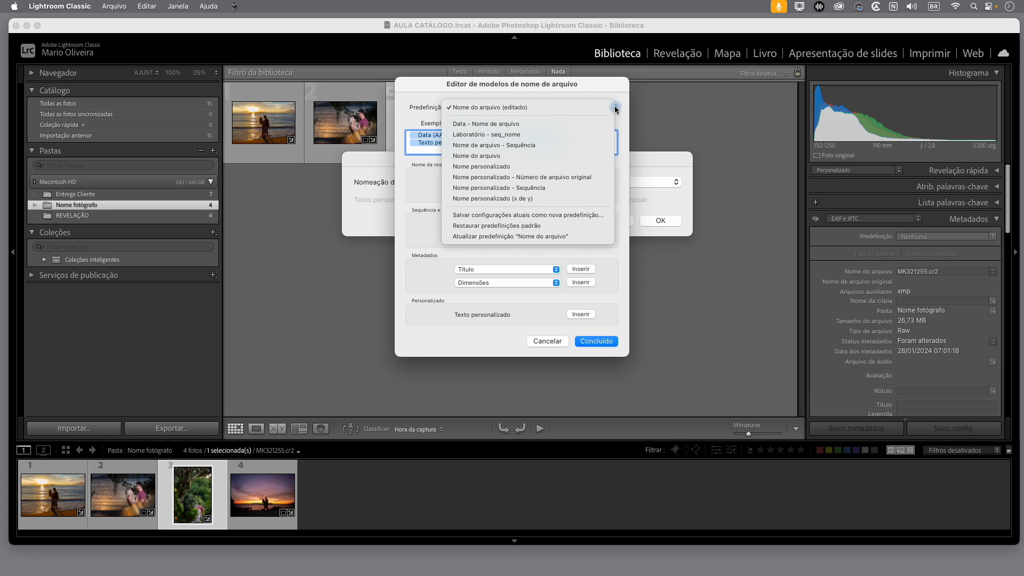
pyautogui.click(577, 216)
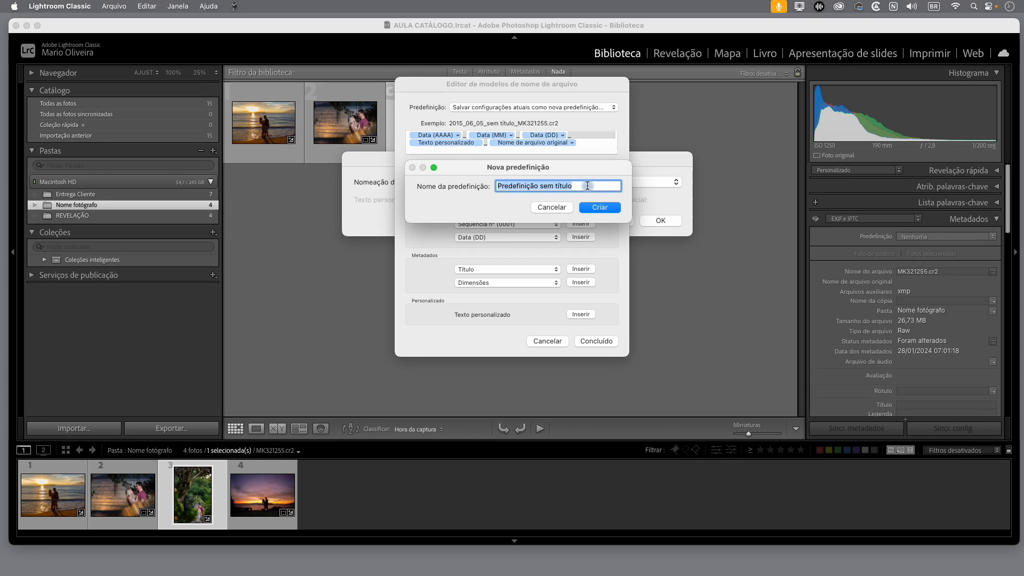
pyautogui.write('Nome Fotografo - data_NF_arquivo')
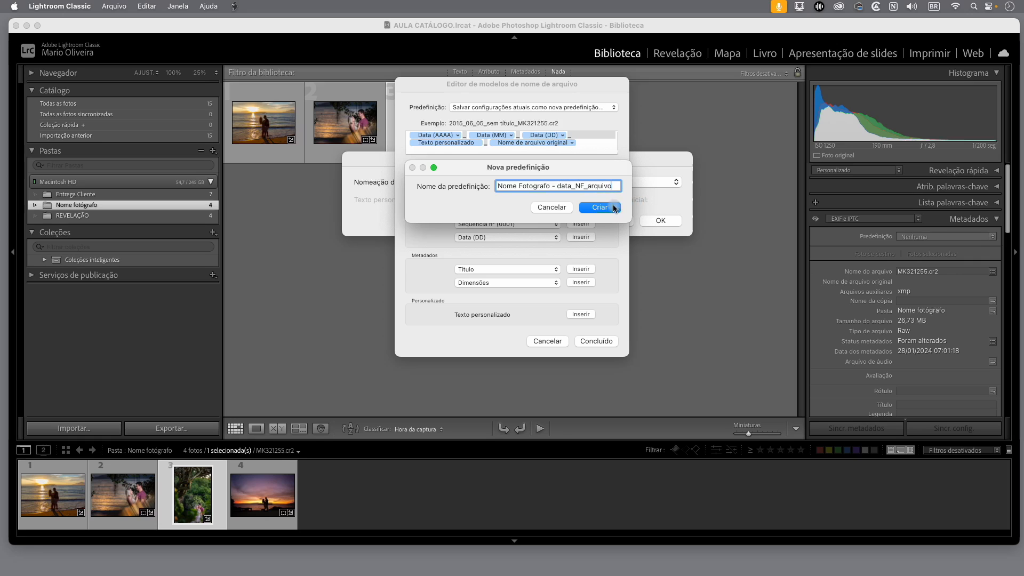
pyautogui.click(608, 207)
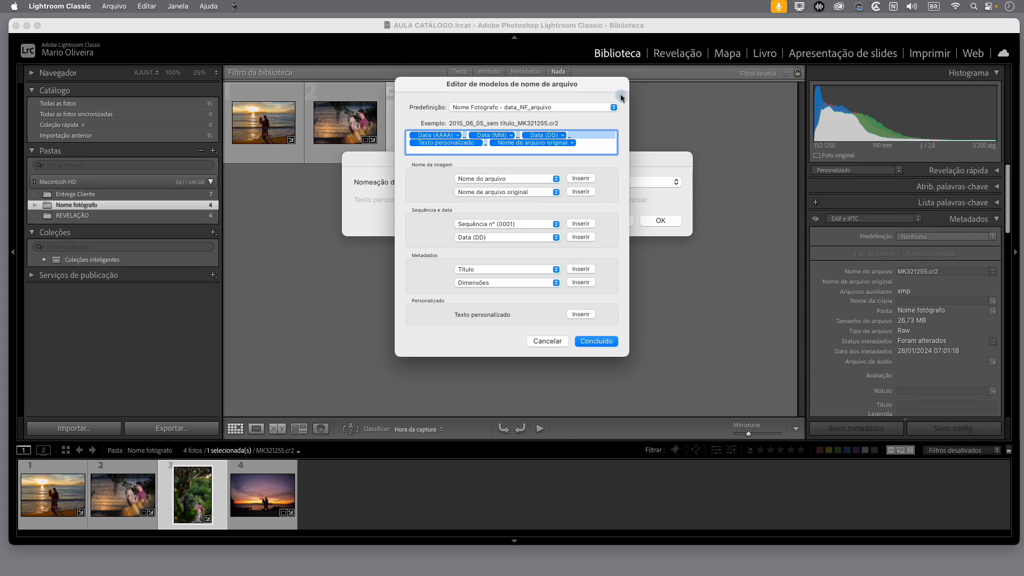
pyautogui.click(603, 342)
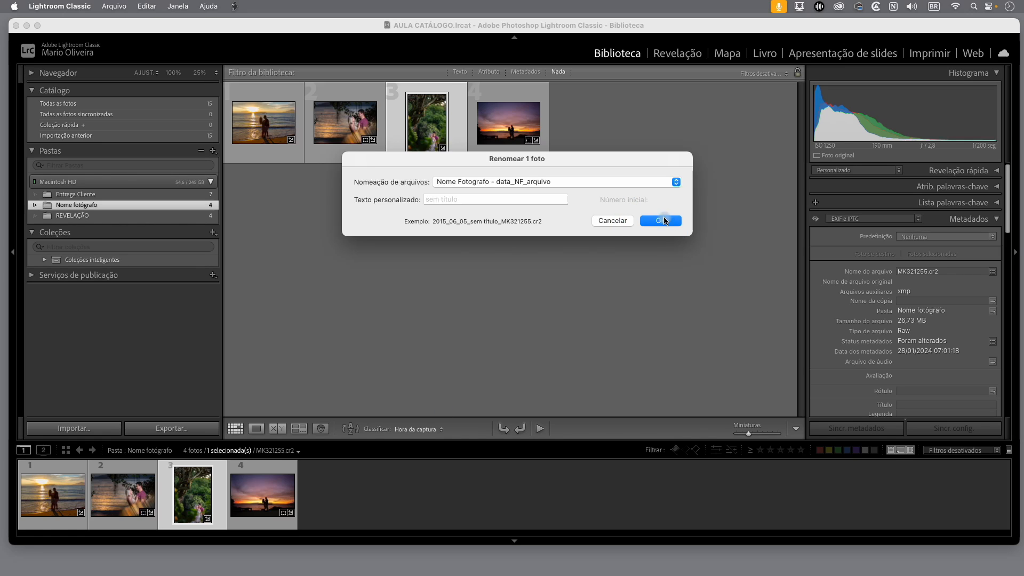
pyautogui.click(619, 220)
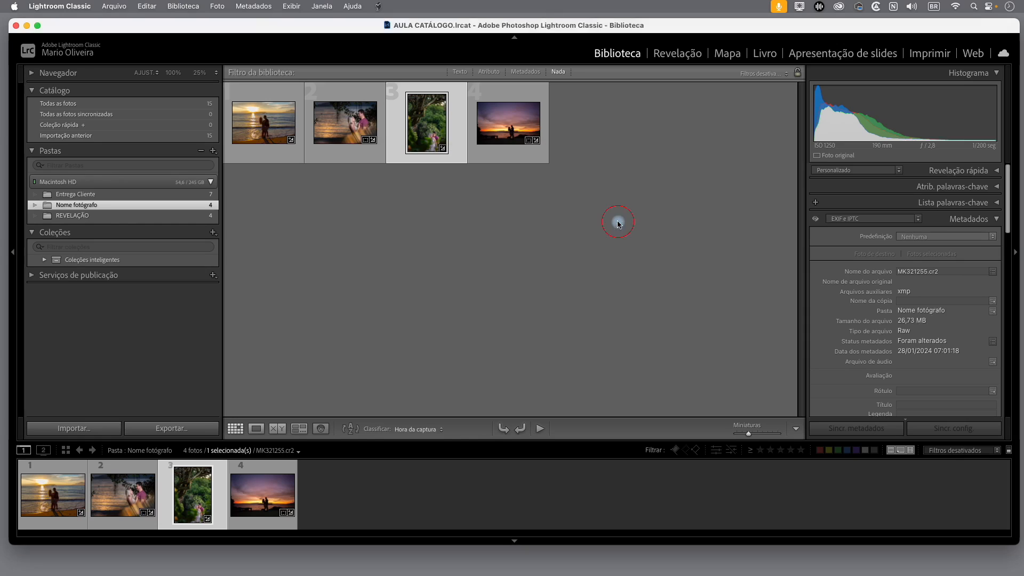
# Step: Rename all four photos in Nome fotógrafo with the Nome Fotografo - data_NF_arquivo preset and custom text MO
pyautogui.click(267, 122)
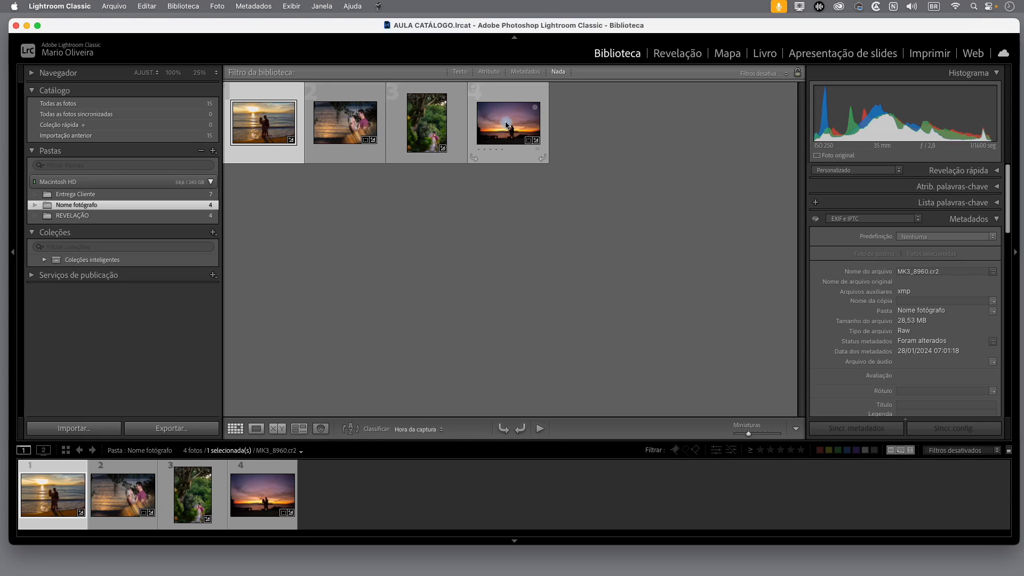
pyautogui.keyDown('shift'); pyautogui.click(509, 125); pyautogui.keyUp('shift')
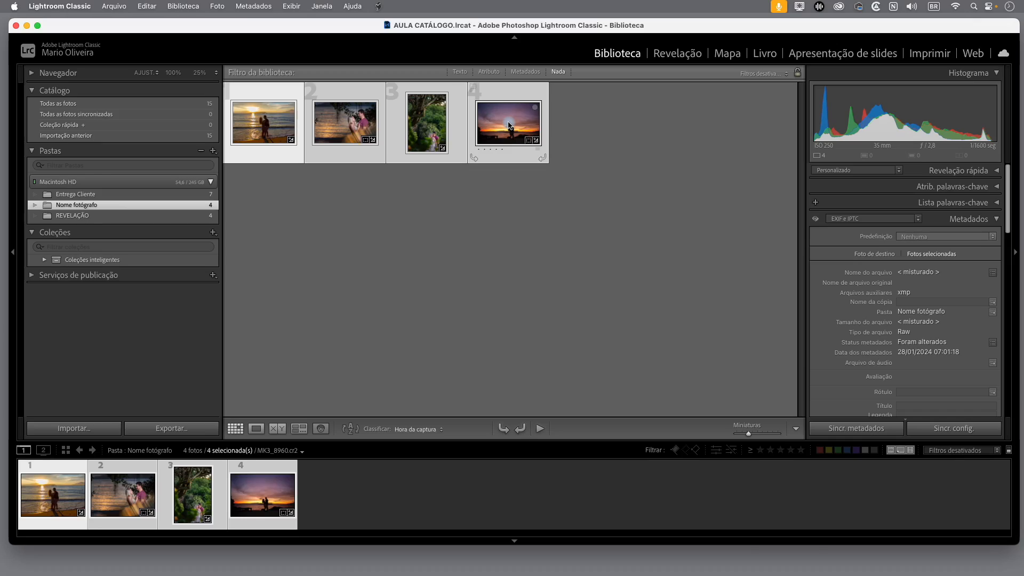
pyautogui.click(183, 7)
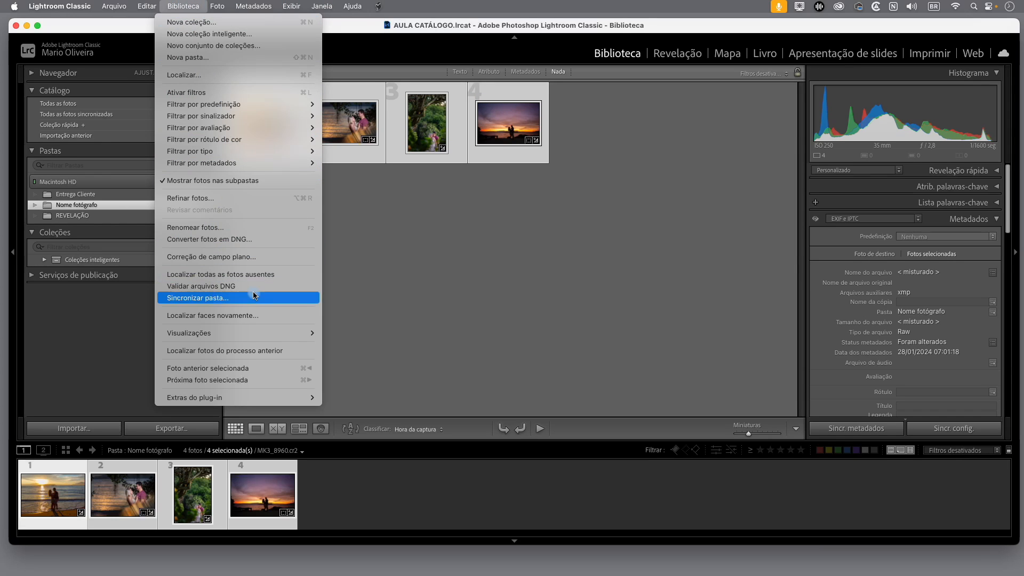
pyautogui.click(207, 227)
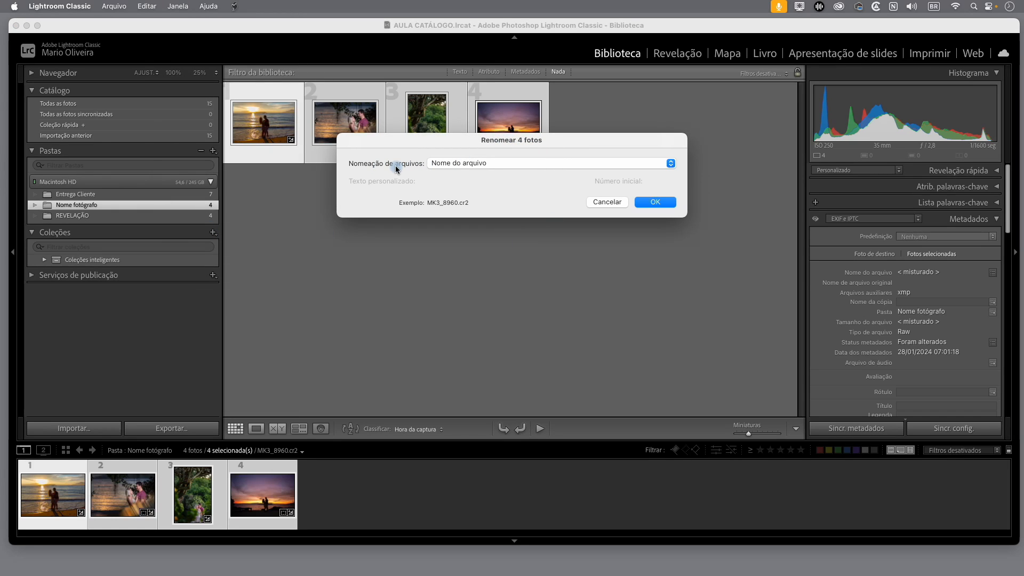
pyautogui.click(671, 163)
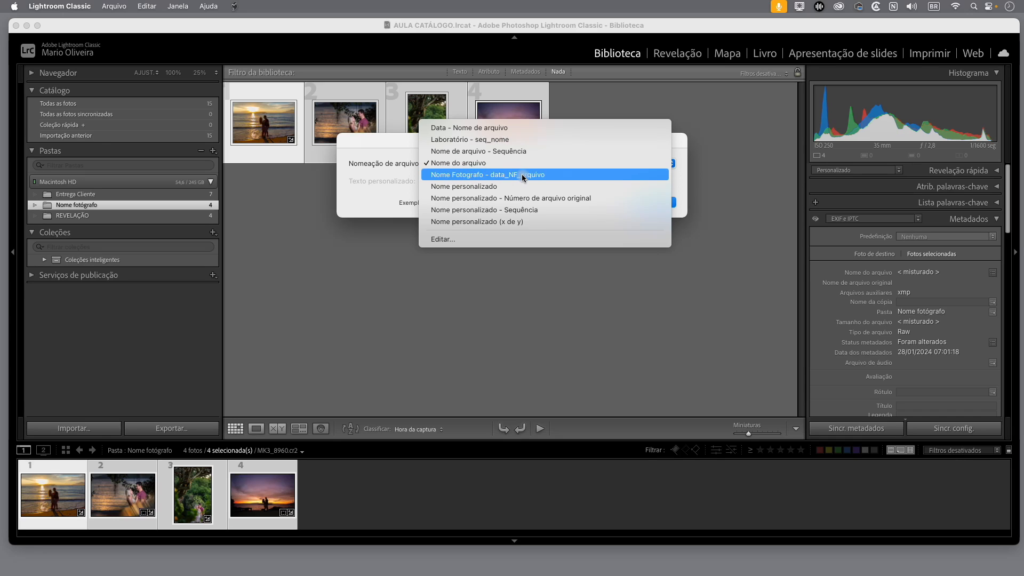
pyautogui.click(535, 174)
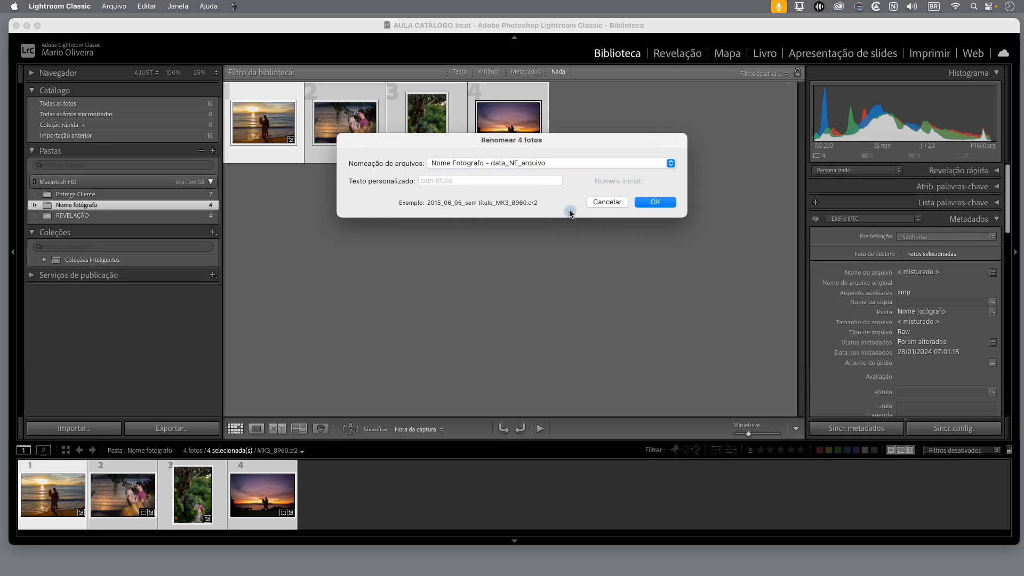
pyautogui.click(445, 180)
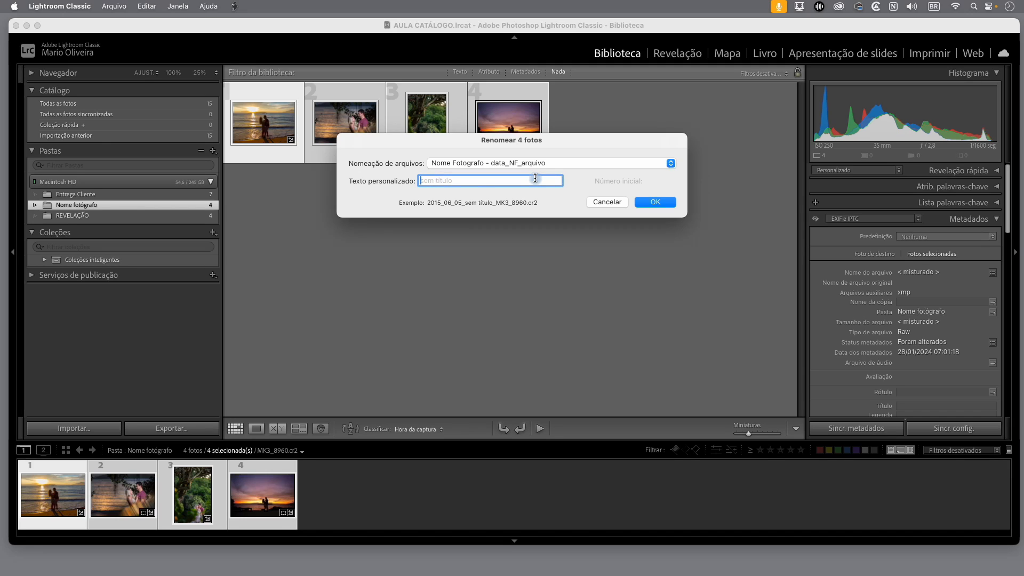
pyautogui.write('MO')
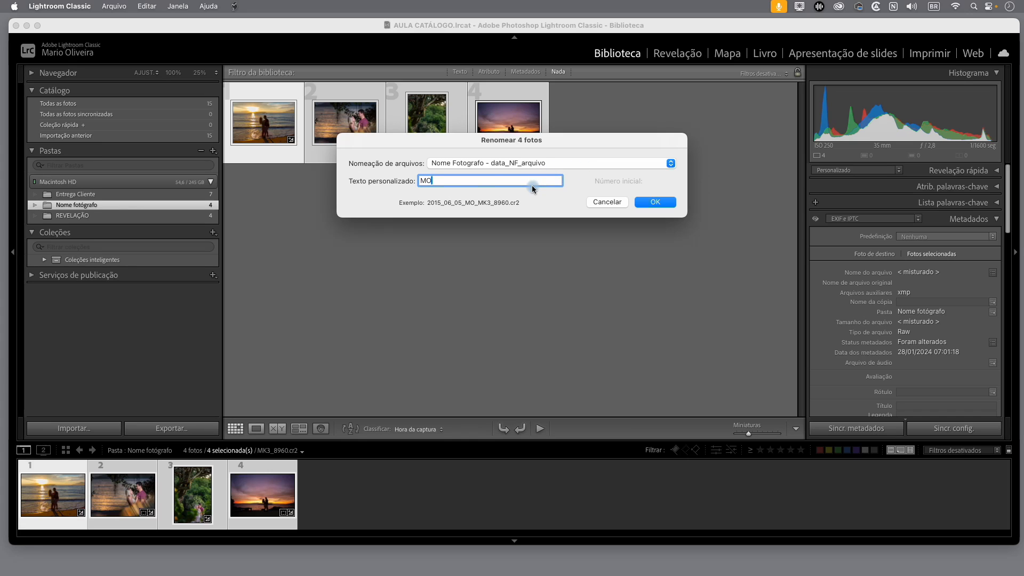
pyautogui.click(656, 202)
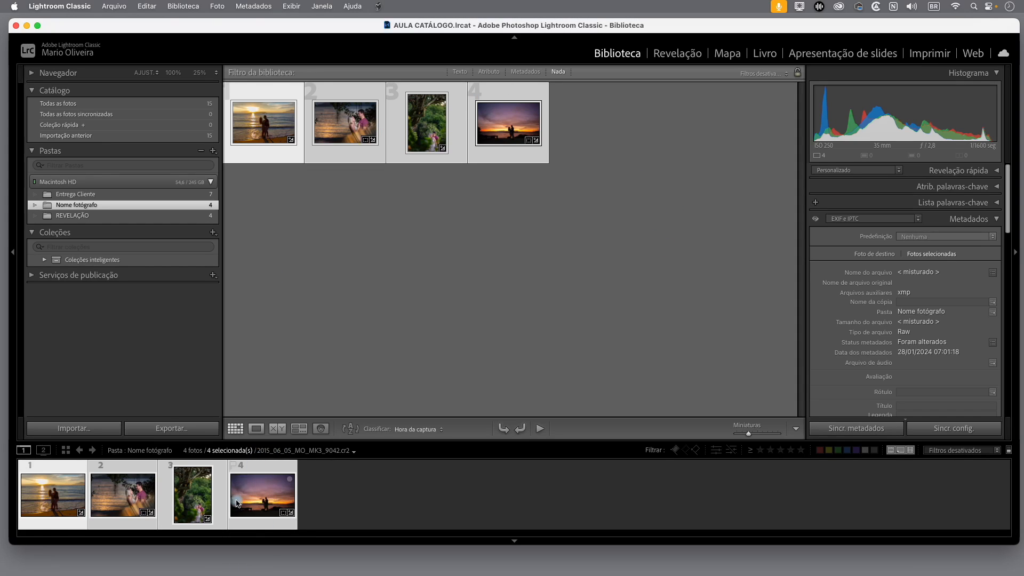
pyautogui.moveTo(440, 442); pyautogui.dragTo(452, 328)
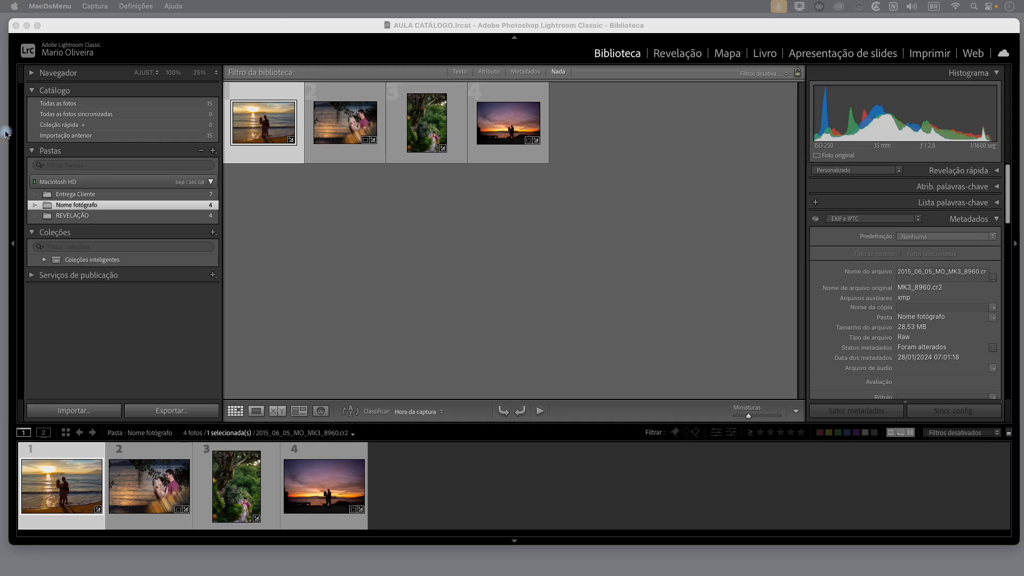
# Step: Start a photo import in Copiar mode and show only the file renaming options among the import settings
pyautogui.click(88, 415)
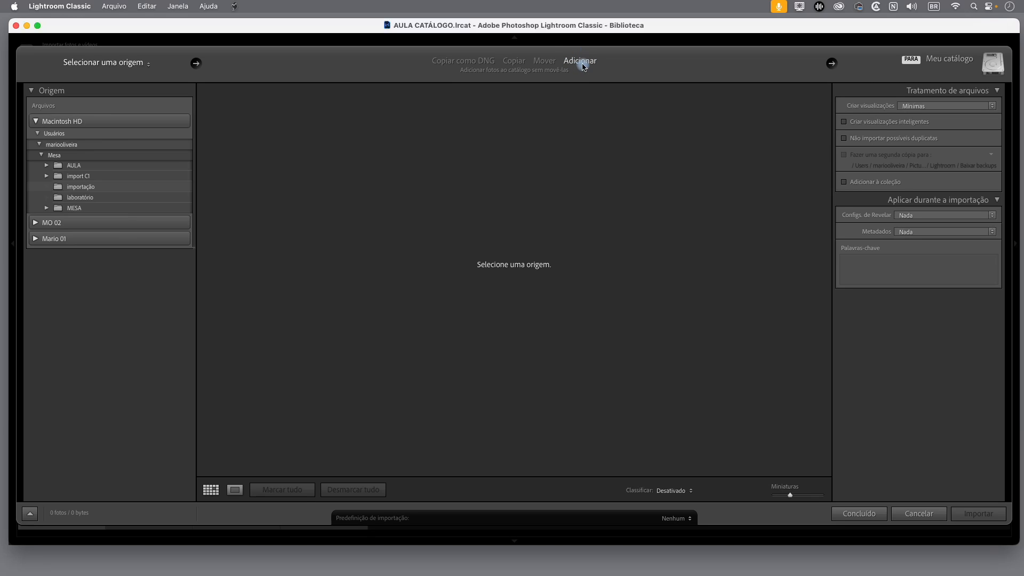
pyautogui.click(545, 60)
pyautogui.click(513, 61)
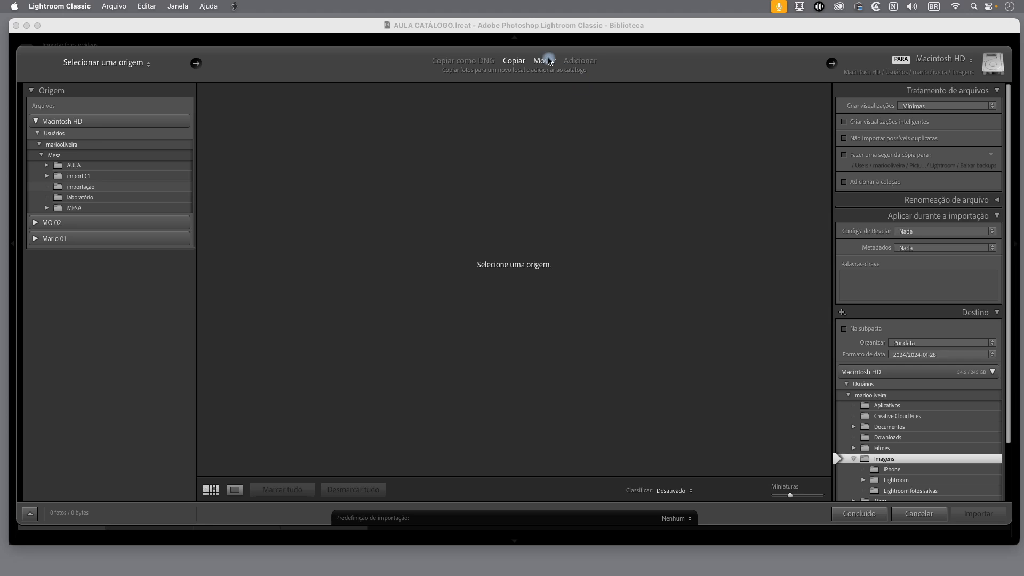
pyautogui.click(545, 61)
pyautogui.click(996, 90)
pyautogui.click(997, 123)
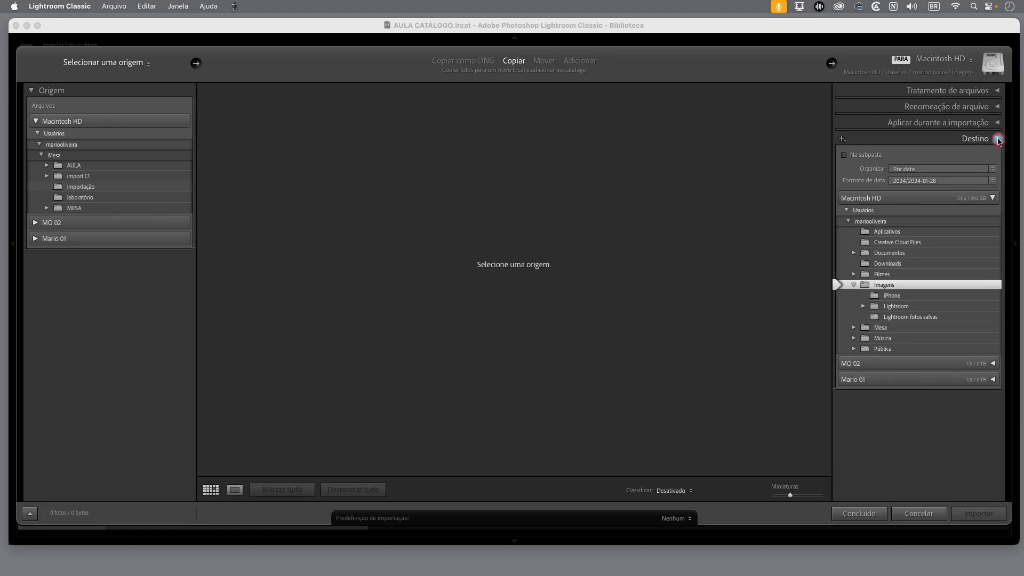
pyautogui.click(997, 140)
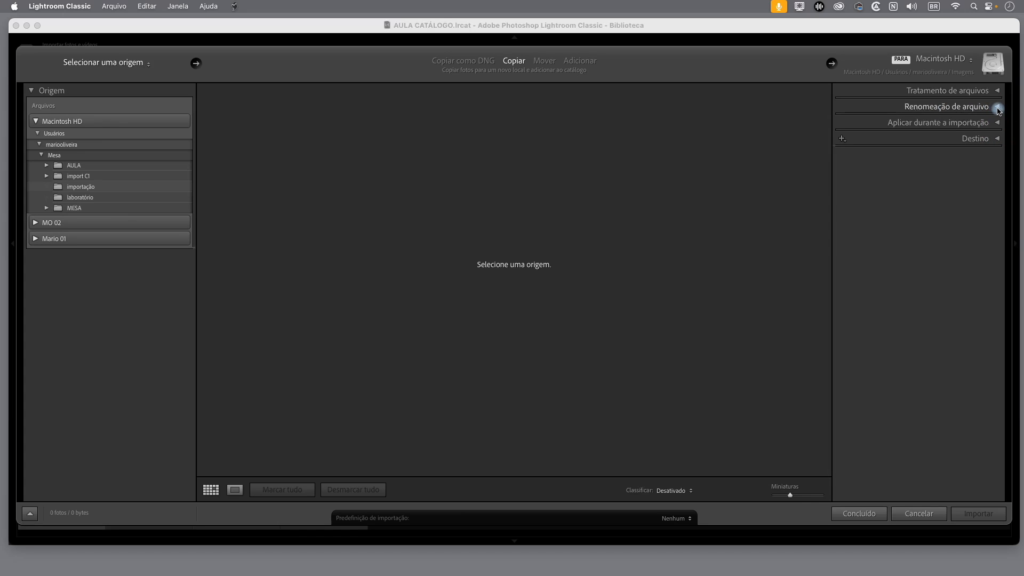
pyautogui.click(997, 107)
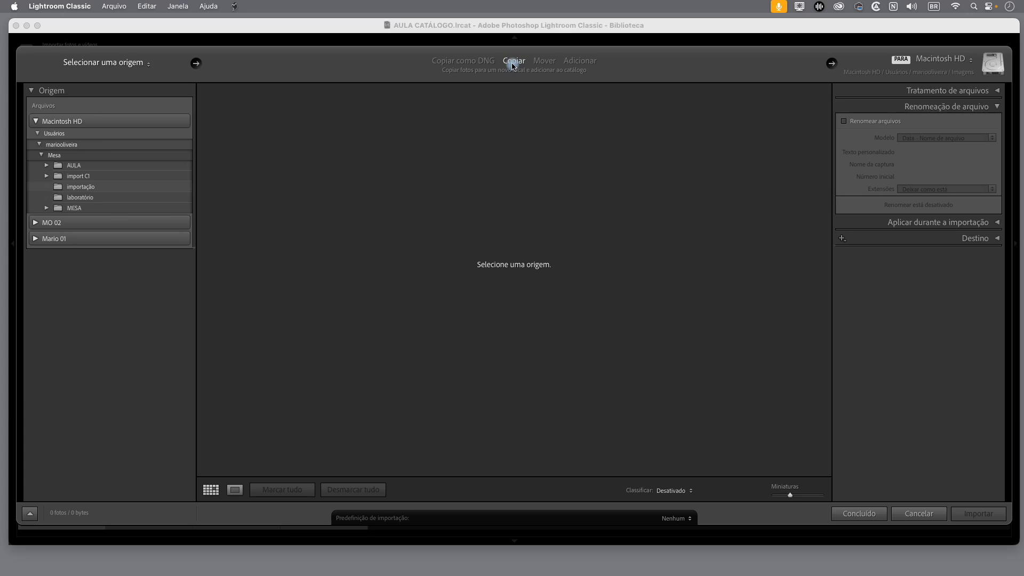
# Step: Set the import to Mover and choose the importação folder on Mesa as the source
pyautogui.click(547, 62)
pyautogui.click(587, 62)
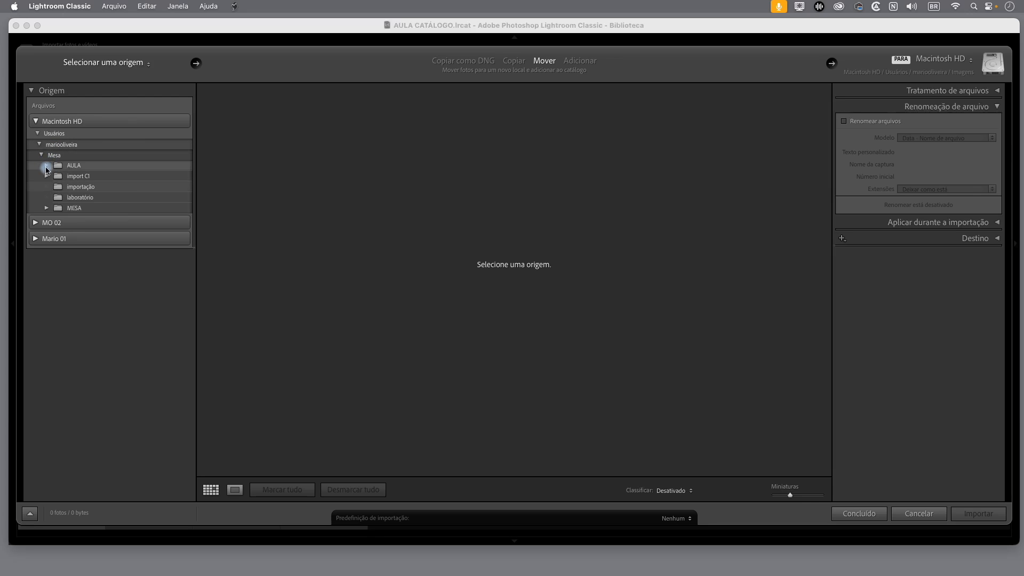
pyautogui.click(100, 191)
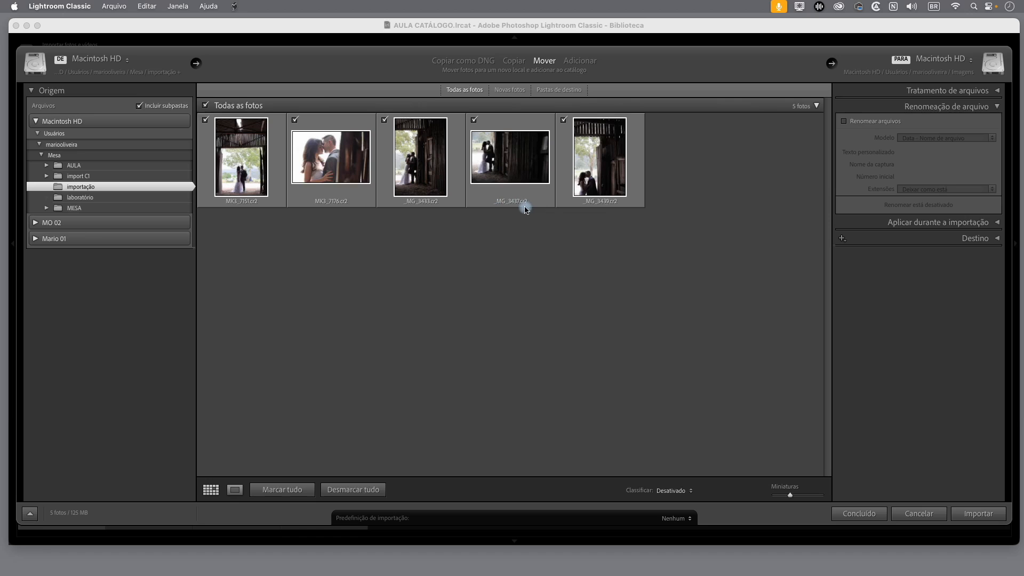
pyautogui.click(998, 107)
pyautogui.click(998, 107)
pyautogui.click(997, 91)
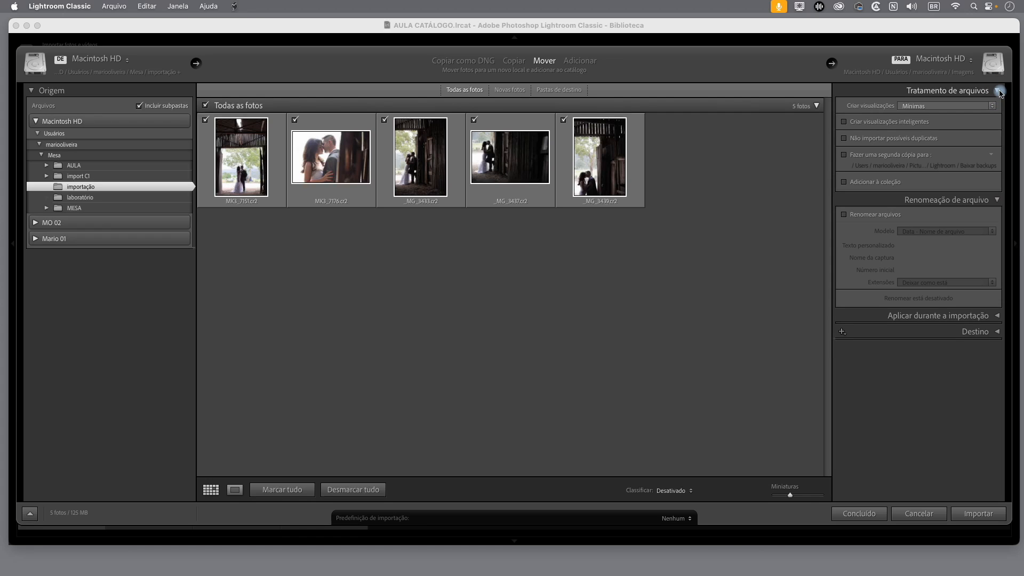
pyautogui.click(999, 92)
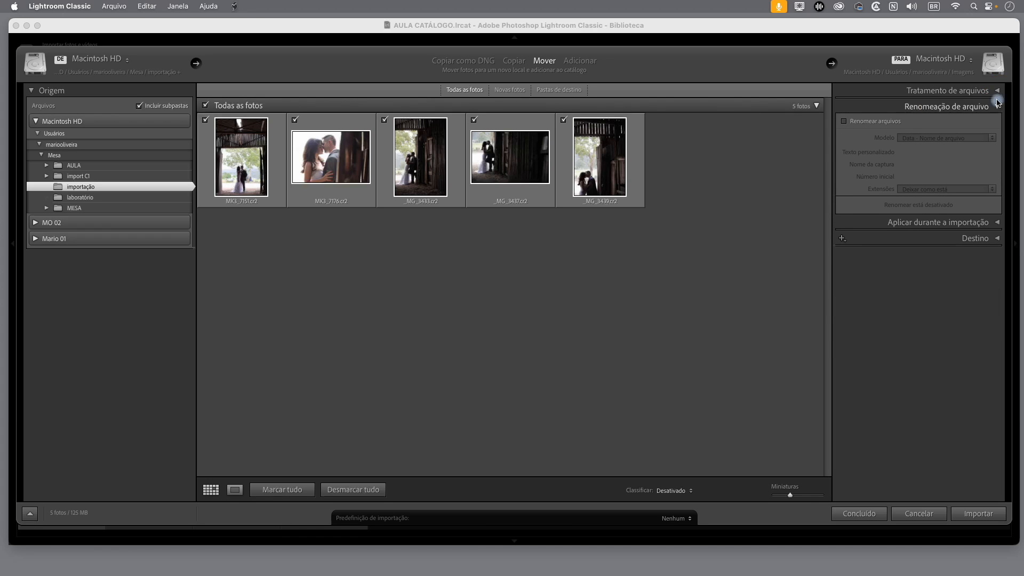
# Step: Enable file renaming for the import with the Nome Fotografo - data_NF_arquivo template and custom text MO
pyautogui.click(843, 122)
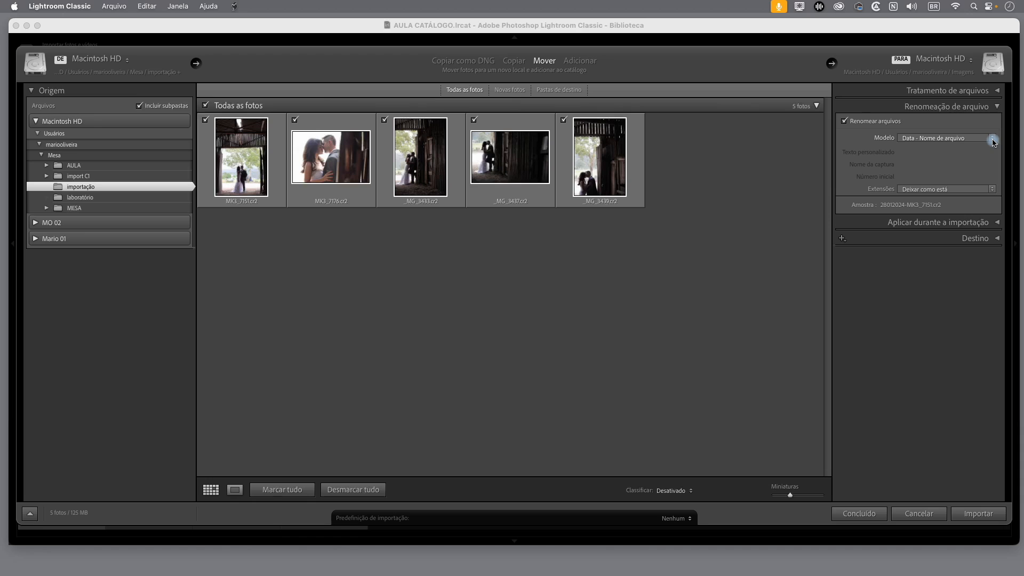
pyautogui.click(992, 139)
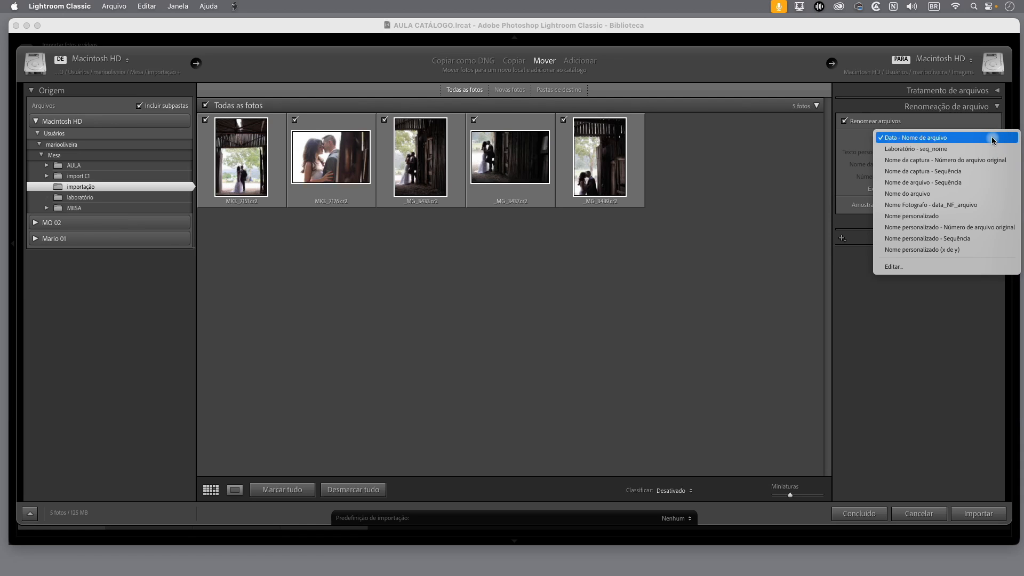
pyautogui.click(946, 207)
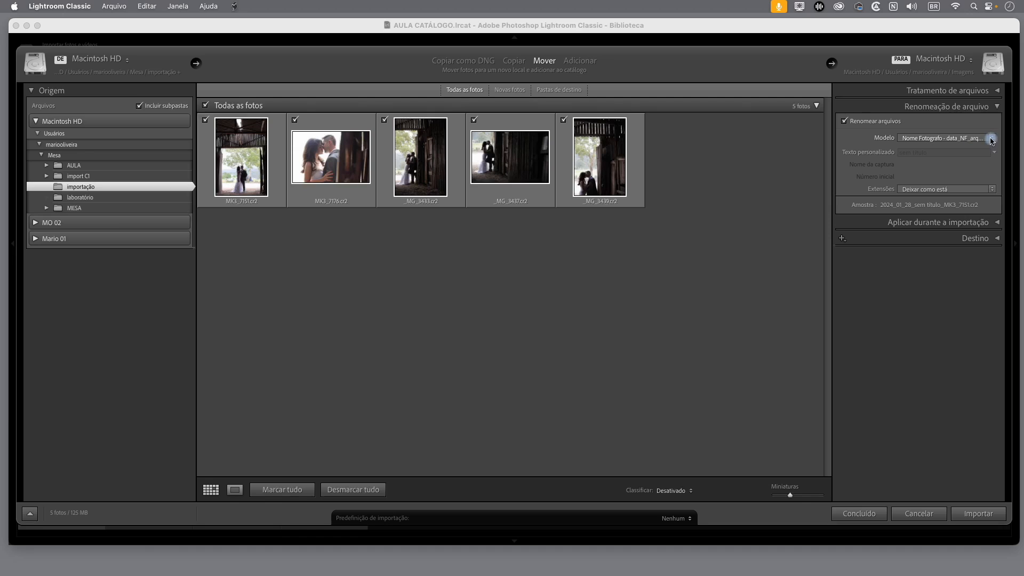
pyautogui.click(945, 151)
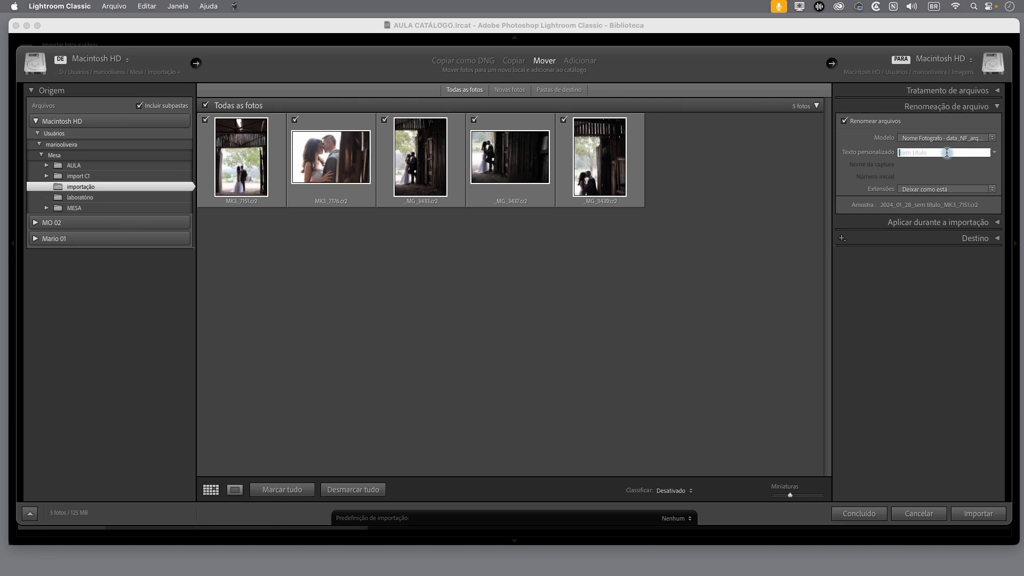
pyautogui.write('MO')
# Step: Set the import destination to the AULA FOTOS folder inside AULA on Mesa
pyautogui.click(968, 62)
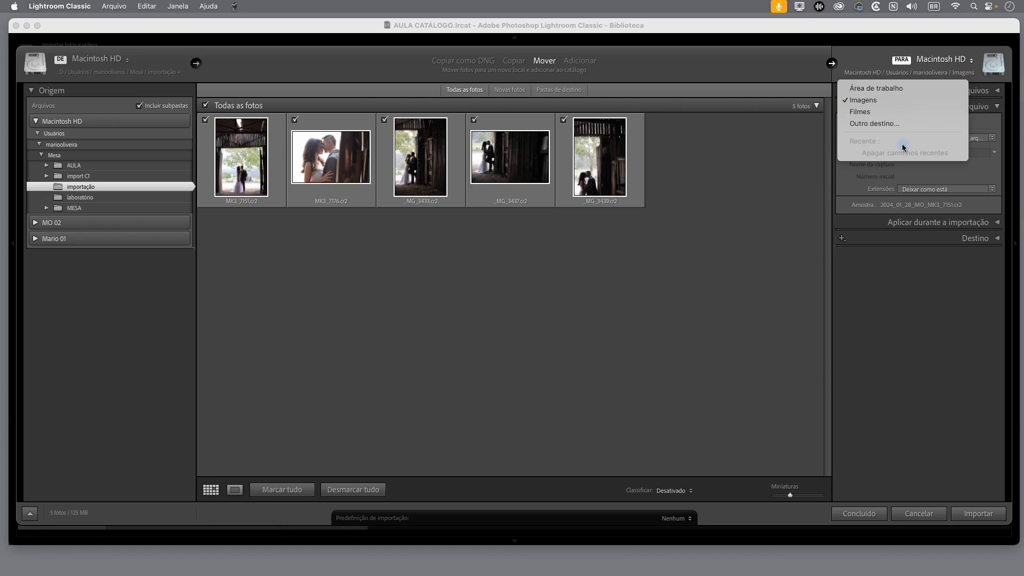
pyautogui.click(889, 125)
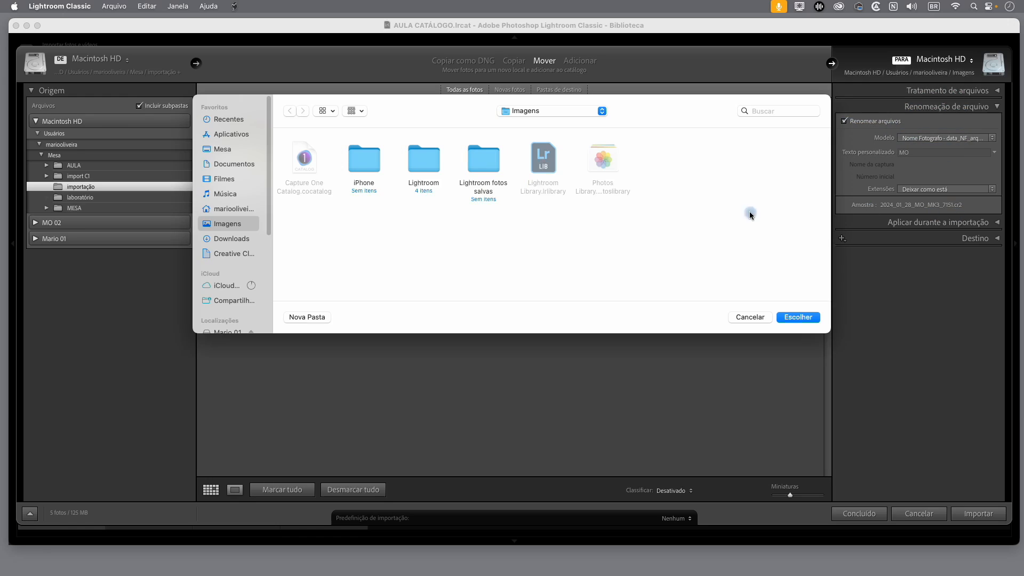
pyautogui.click(224, 151)
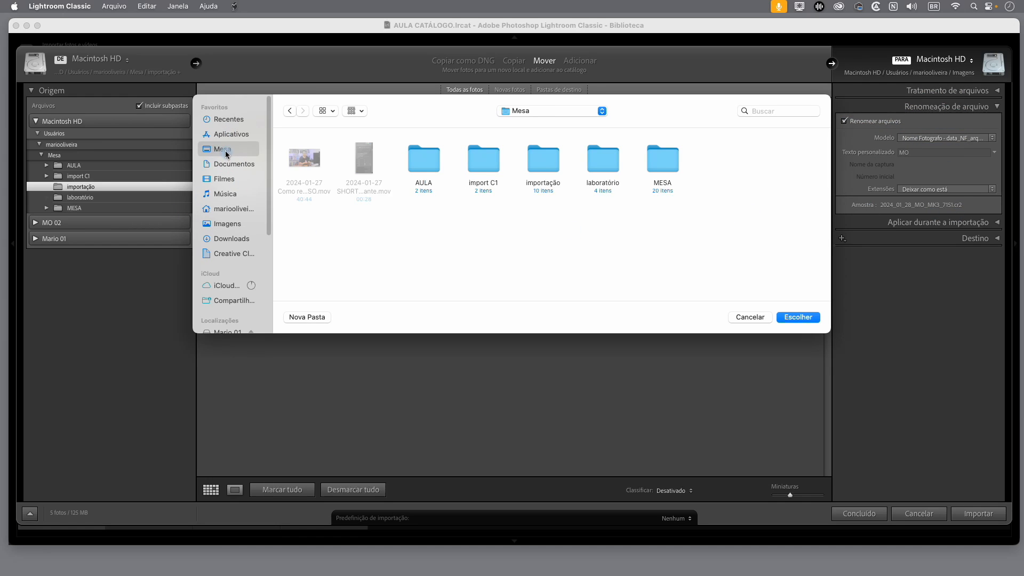
pyautogui.doubleClick(430, 162)
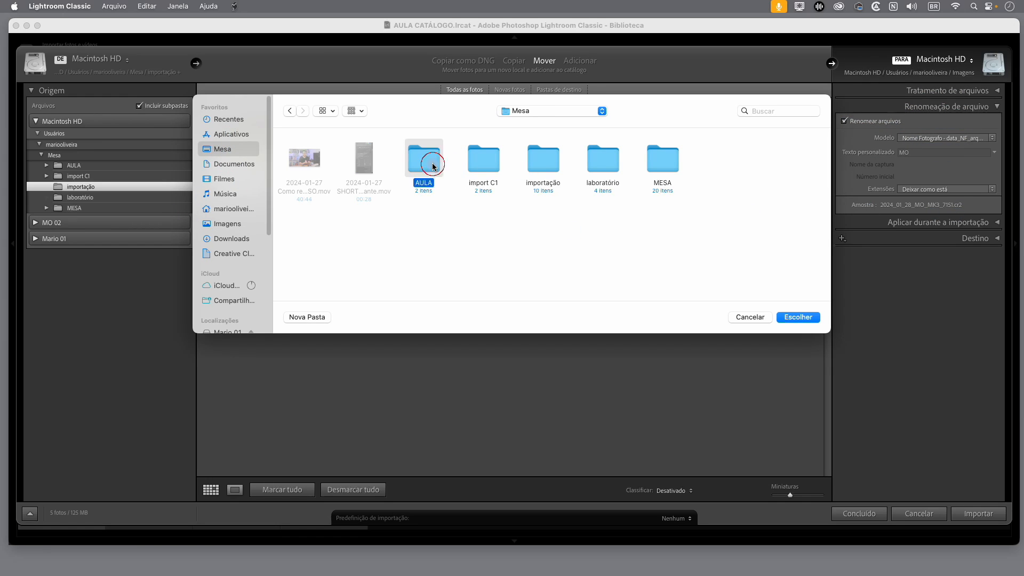
pyautogui.doubleClick(361, 167)
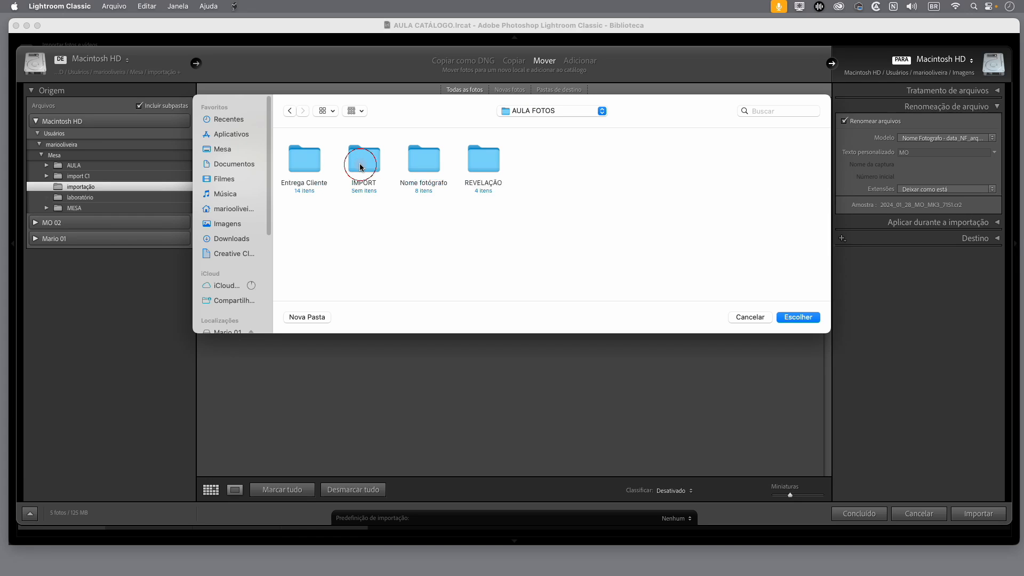
pyautogui.click(804, 315)
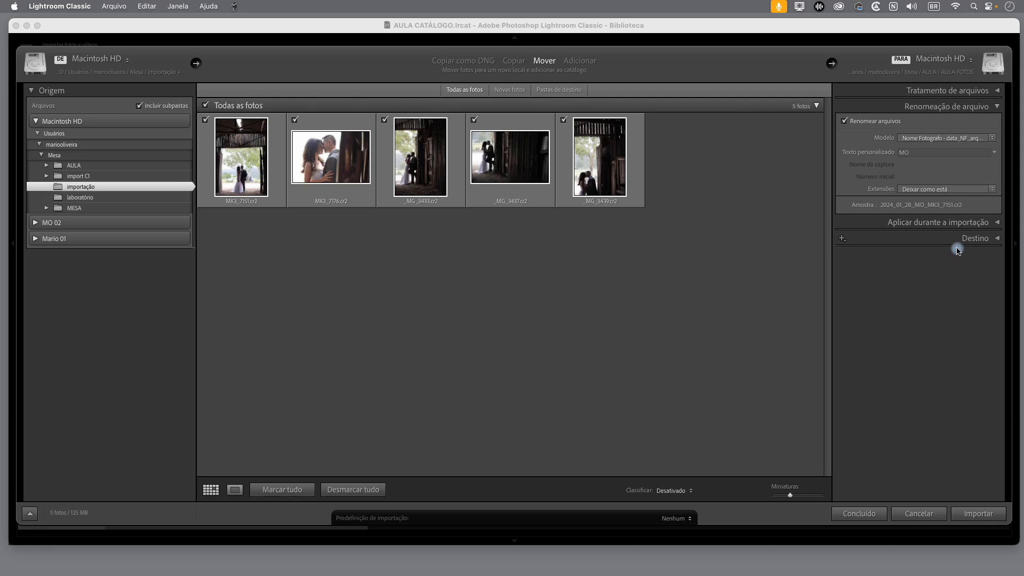
# Step: Organize the import into one folder, in a new subfolder named Importação, and import the photos
pyautogui.click(996, 239)
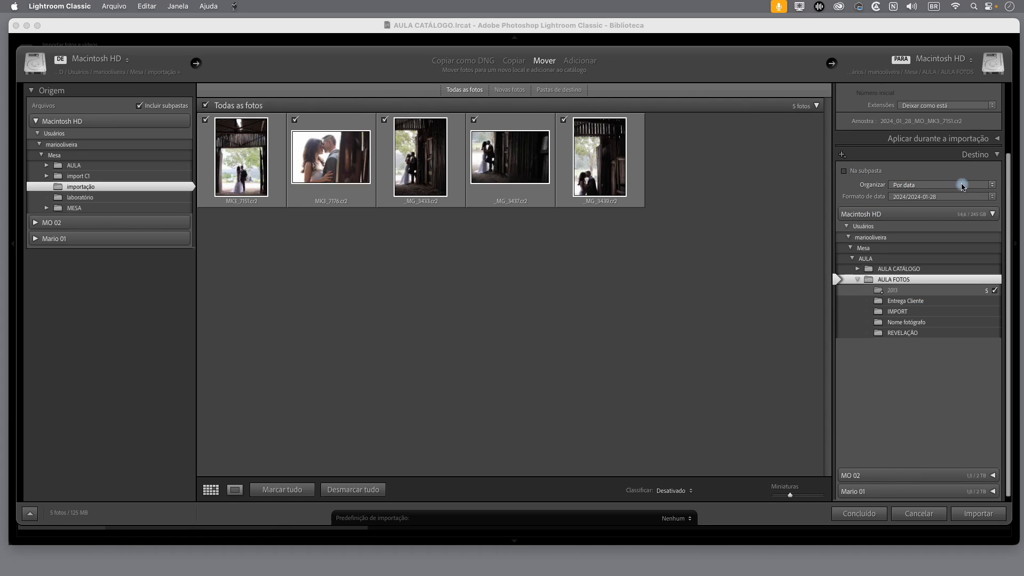
pyautogui.click(987, 186)
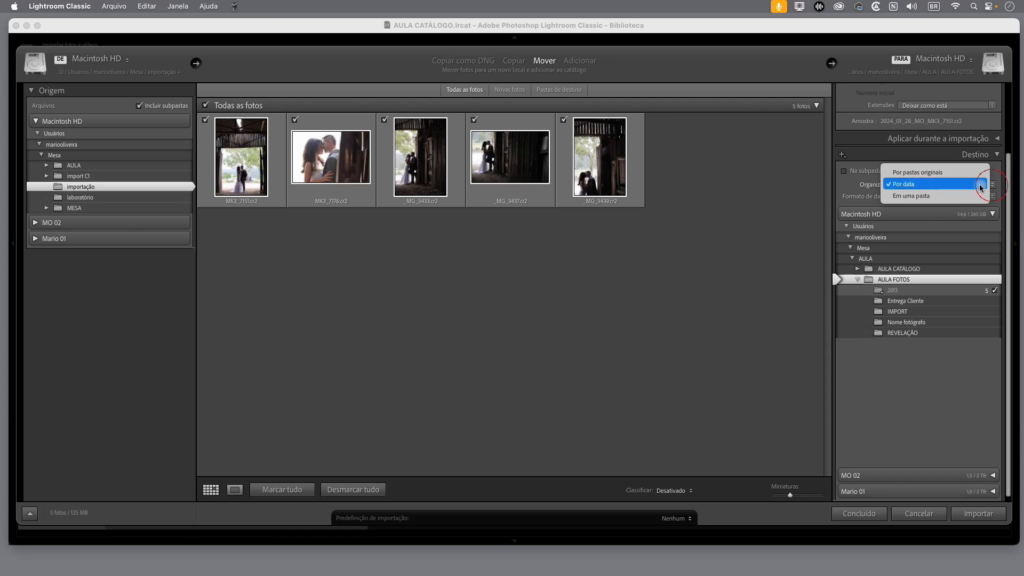
pyautogui.click(923, 195)
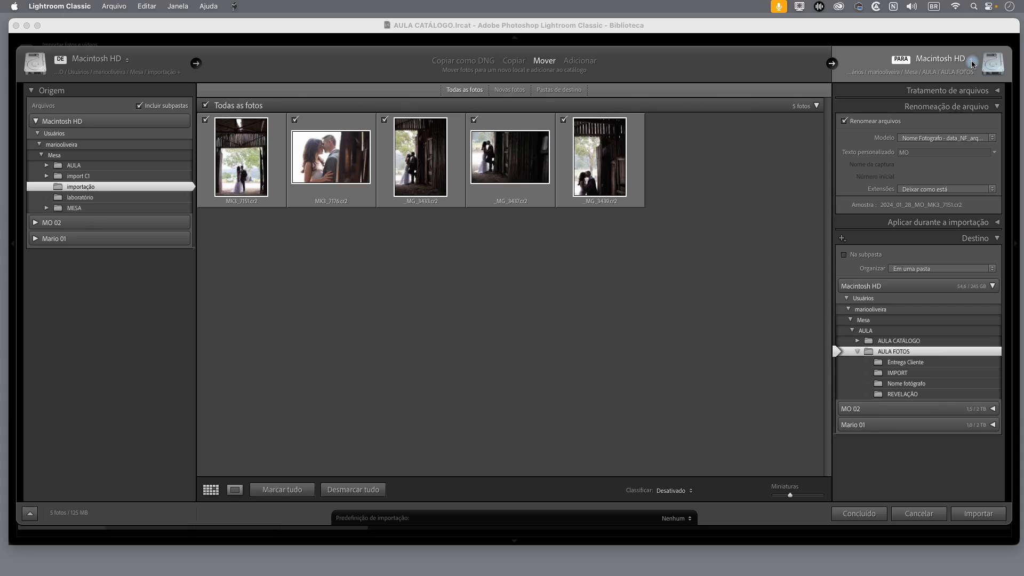
pyautogui.click(844, 256)
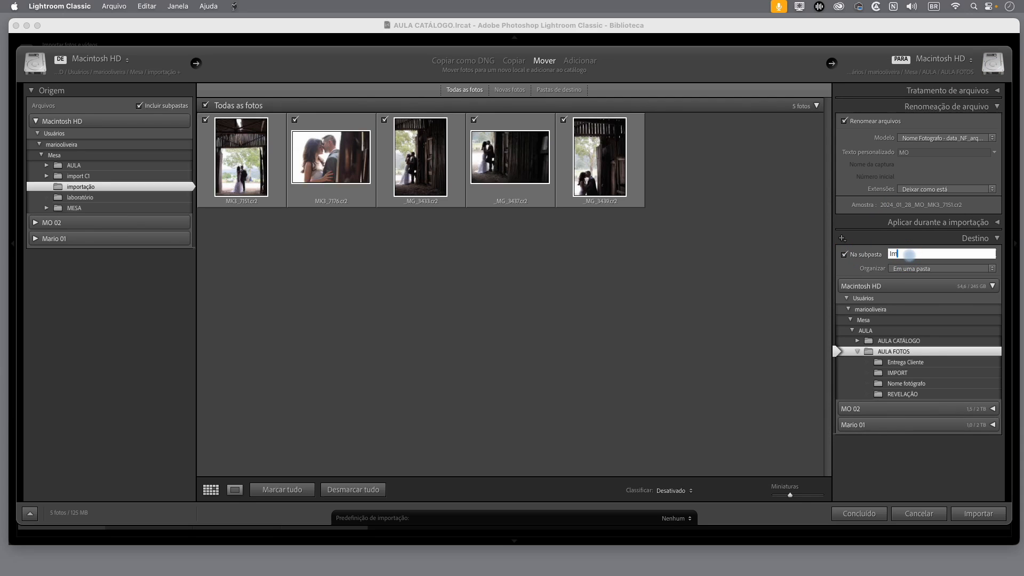
pyautogui.write('Importação')
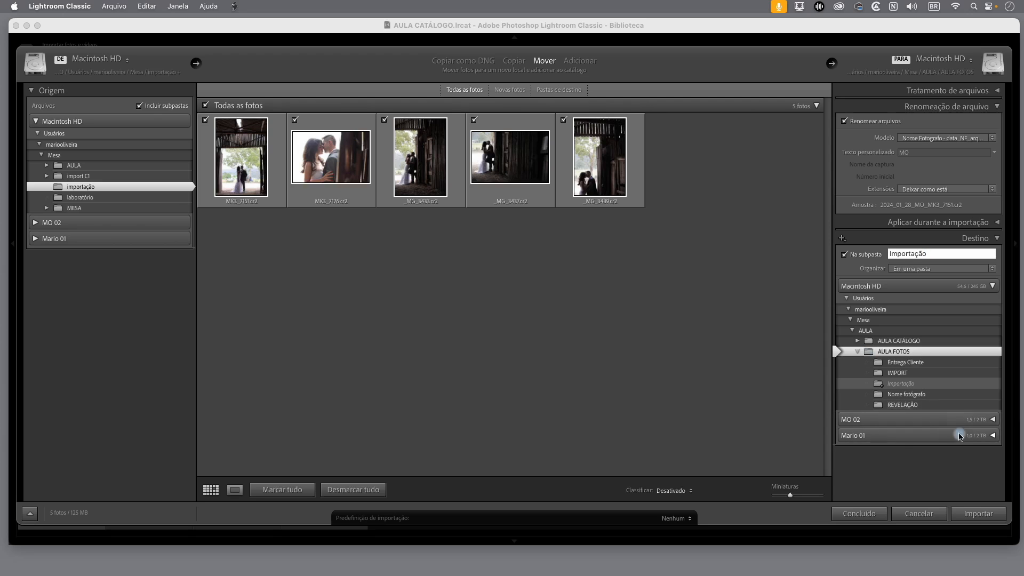
pyautogui.click(984, 516)
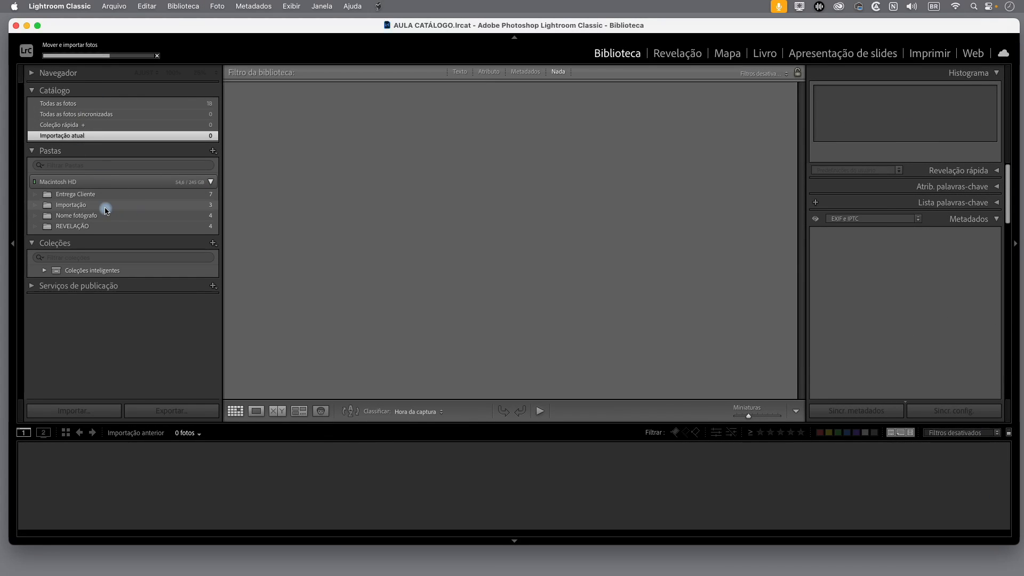
# Step: Check the imported photos' file names in the catalog's Importação folder, then switch to Finder and open AULA FOTOS/Importação
pyautogui.click(107, 207)
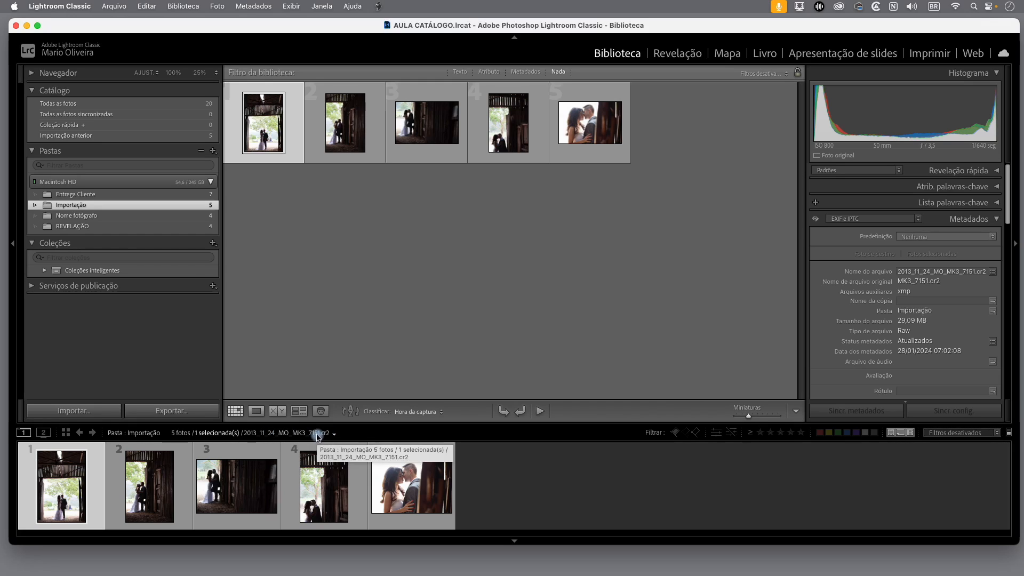
pyautogui.click(236, 495)
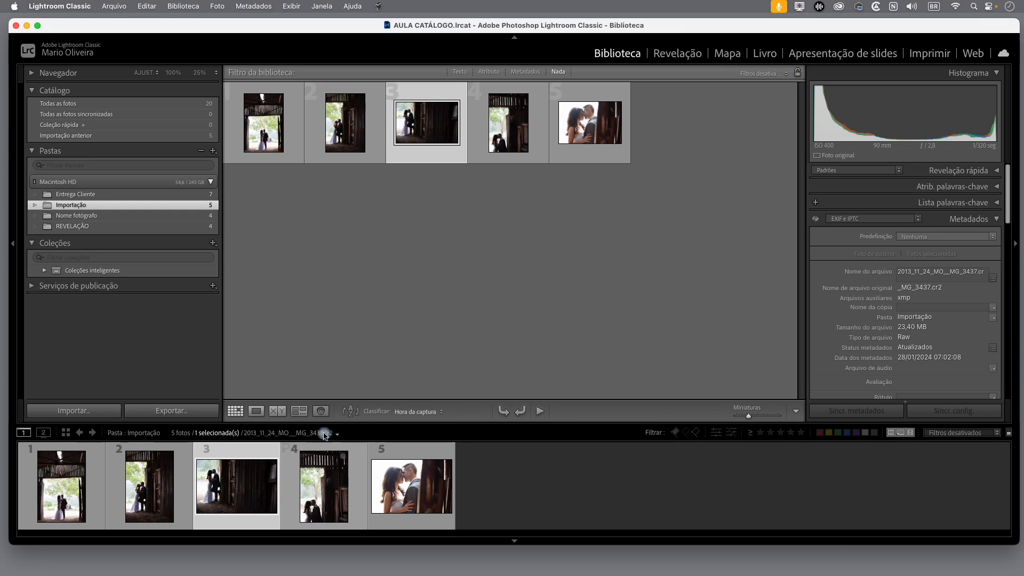
pyautogui.click(27, 26)
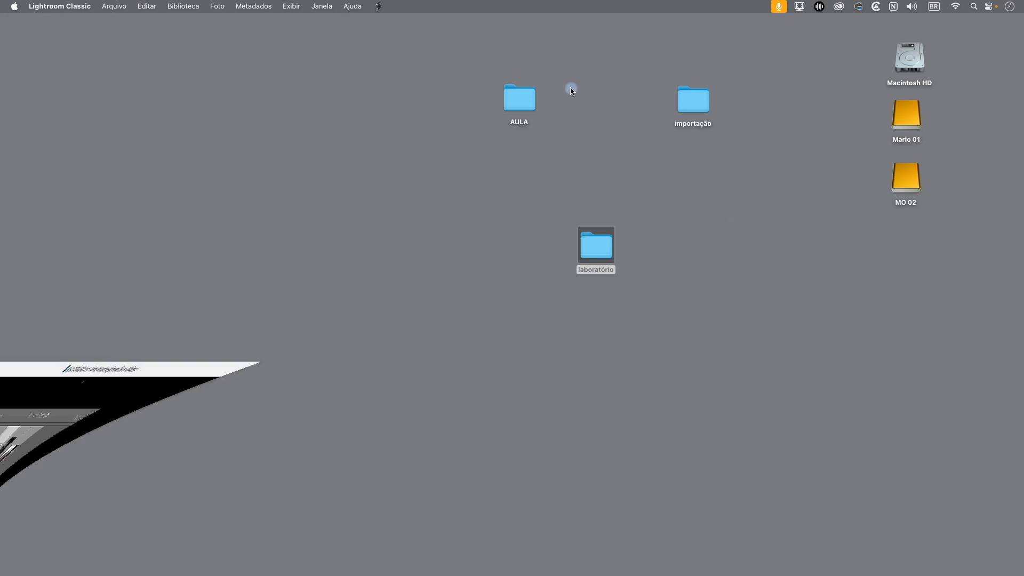
pyautogui.doubleClick(521, 101)
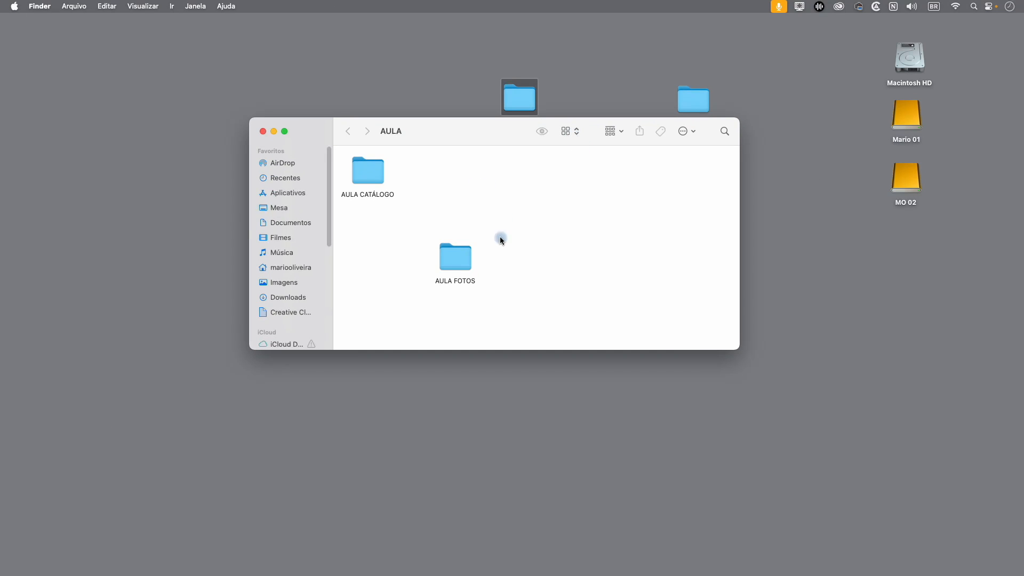
pyautogui.doubleClick(456, 263)
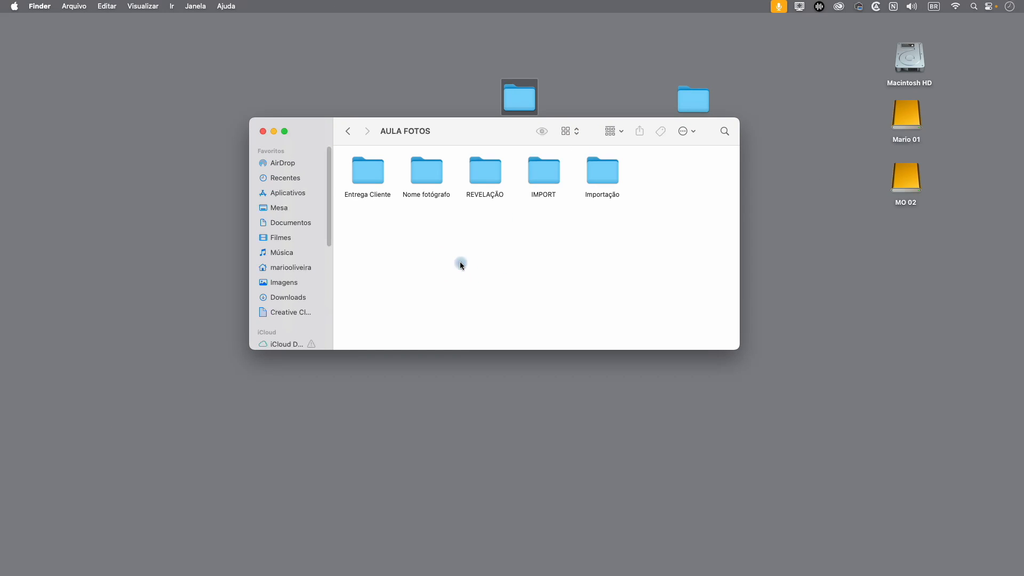
pyautogui.doubleClick(604, 176)
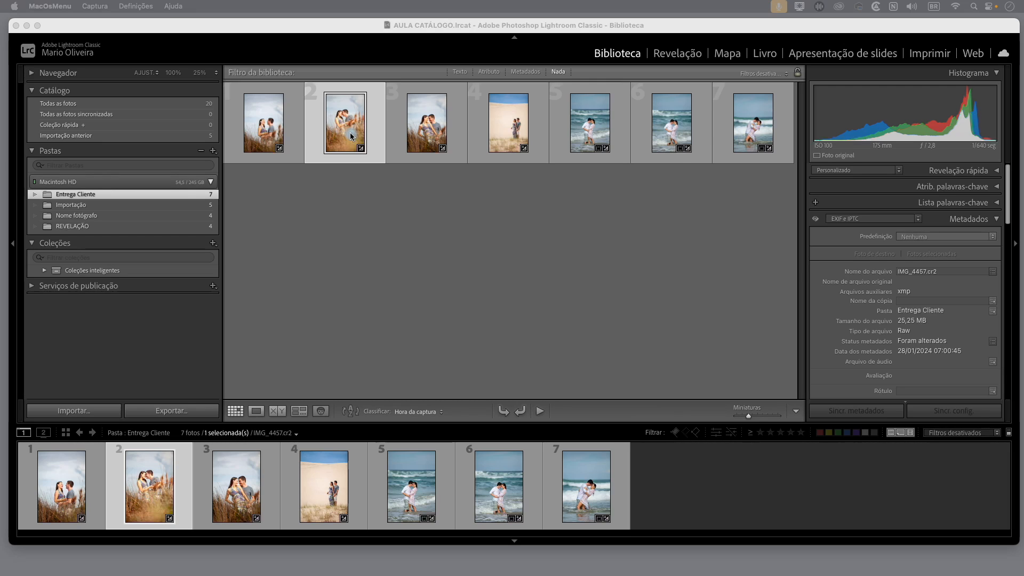
# Step: Start renaming the selected Entrega Cliente photo and open the file name template editor
pyautogui.click(349, 25)
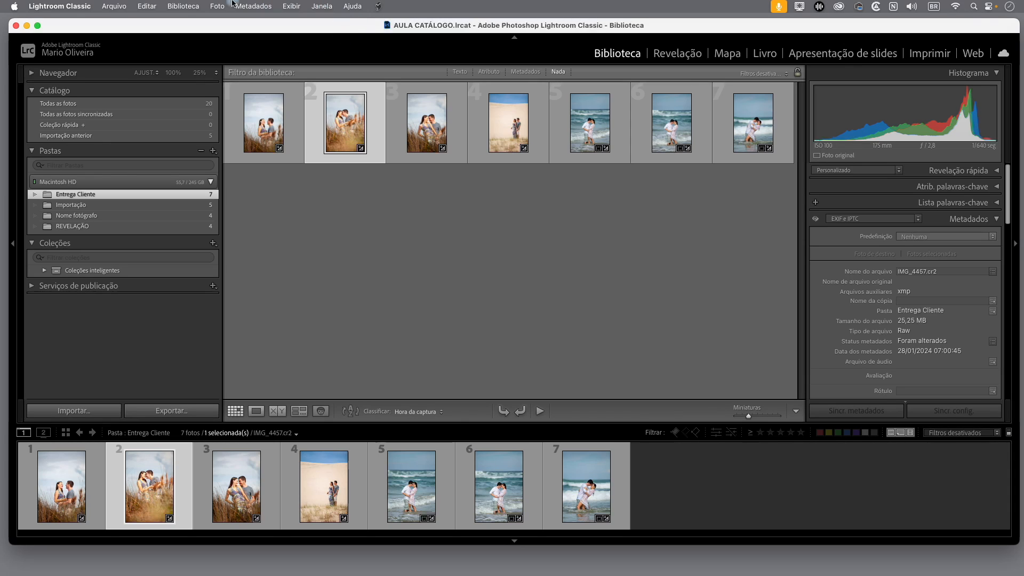
pyautogui.click(190, 7)
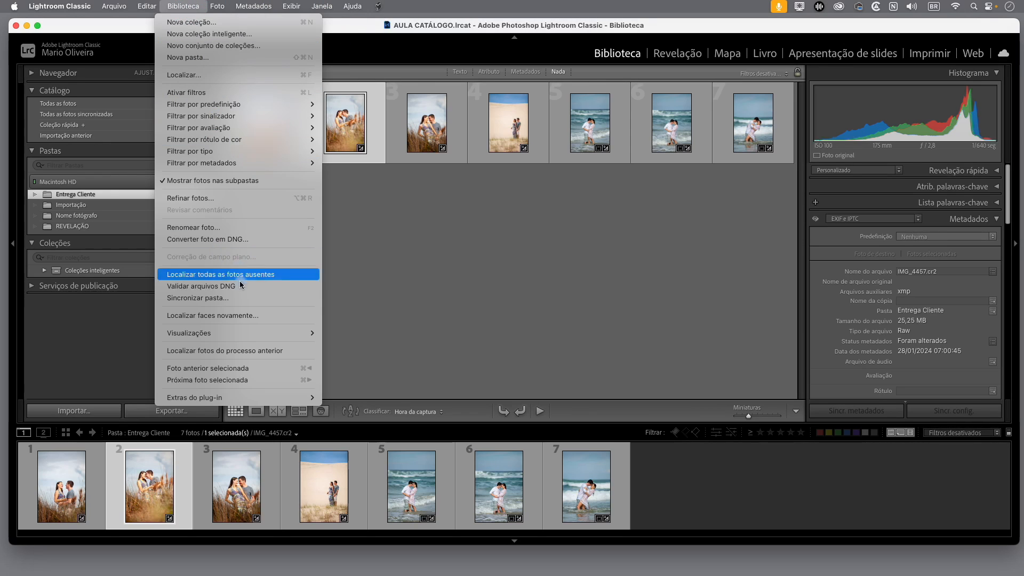
pyautogui.click(196, 228)
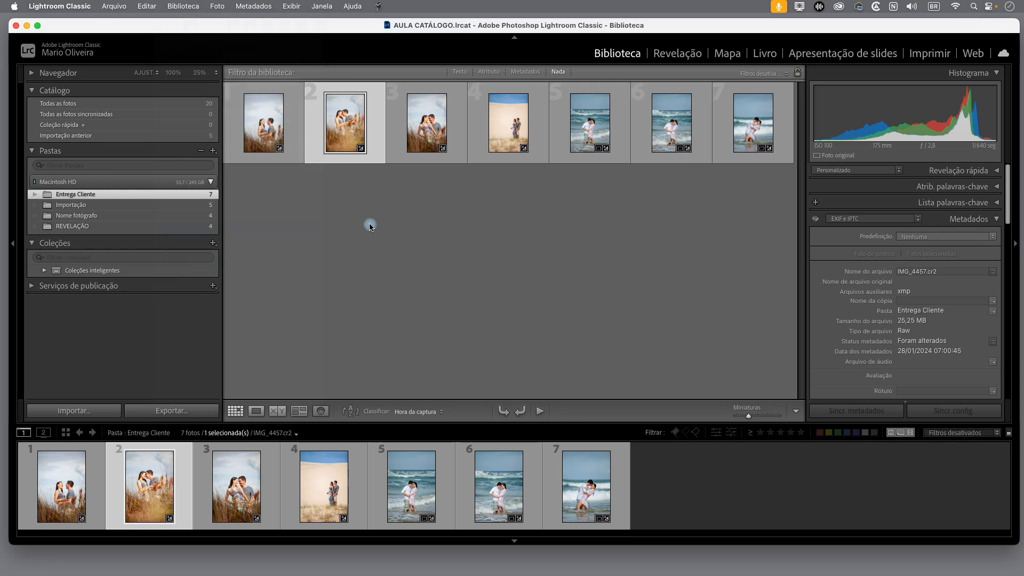
pyautogui.moveTo(561, 144); pyautogui.dragTo(539, 145)
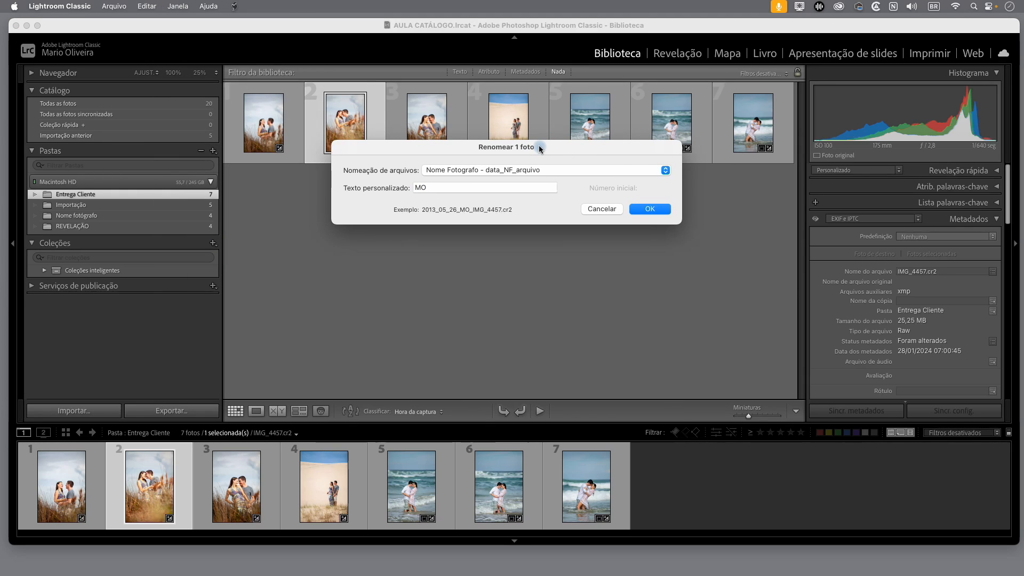
pyautogui.click(666, 170)
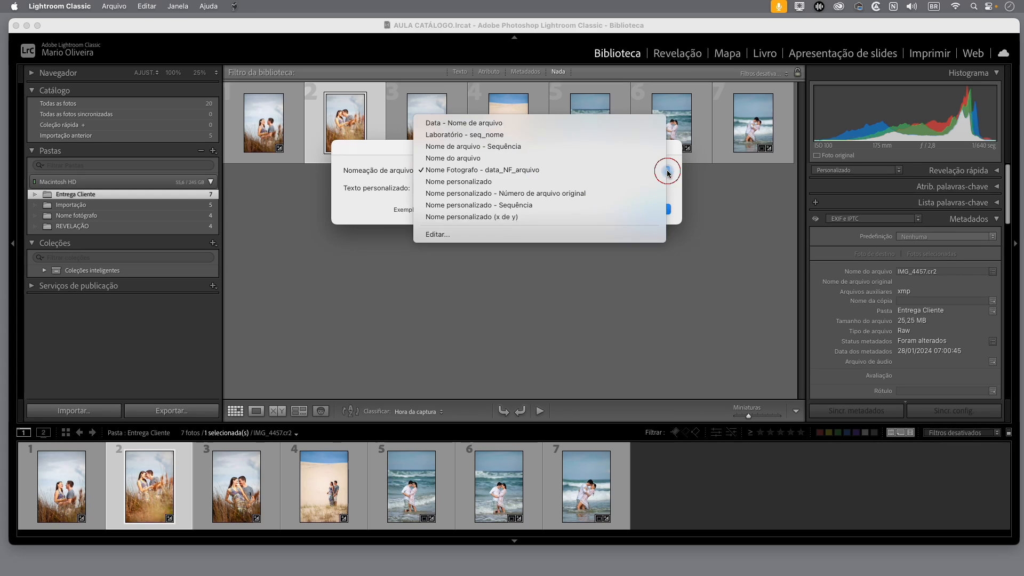
pyautogui.click(446, 234)
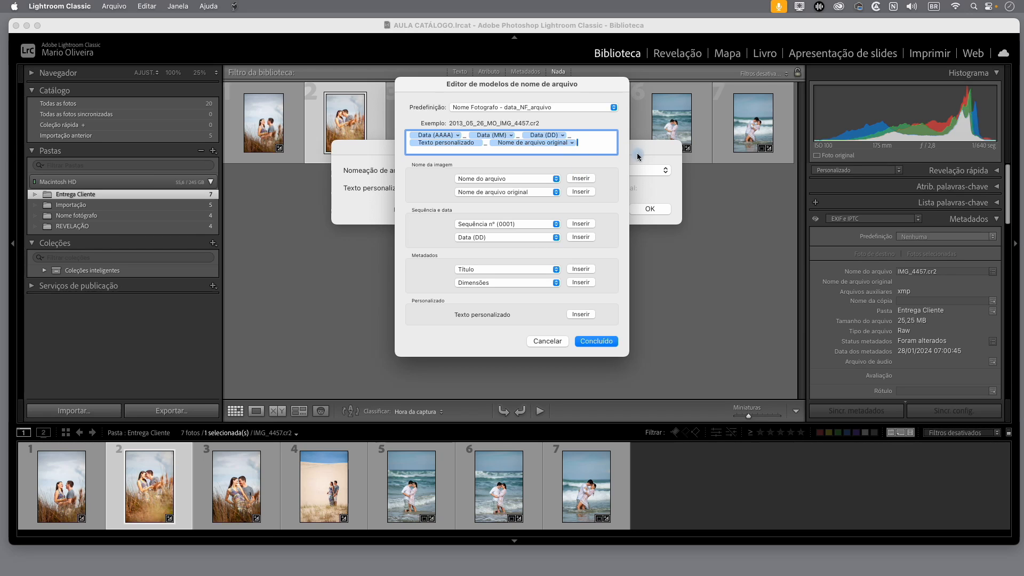
# Step: Clear all date, custom text and original file name tokens from the file name template
pyautogui.press('BackSpace')
pyautogui.press('BackSpace')
pyautogui.press('BackSpace')
pyautogui.press('BackSpace')
pyautogui.press('BackSpace')
pyautogui.press('BackSpace')
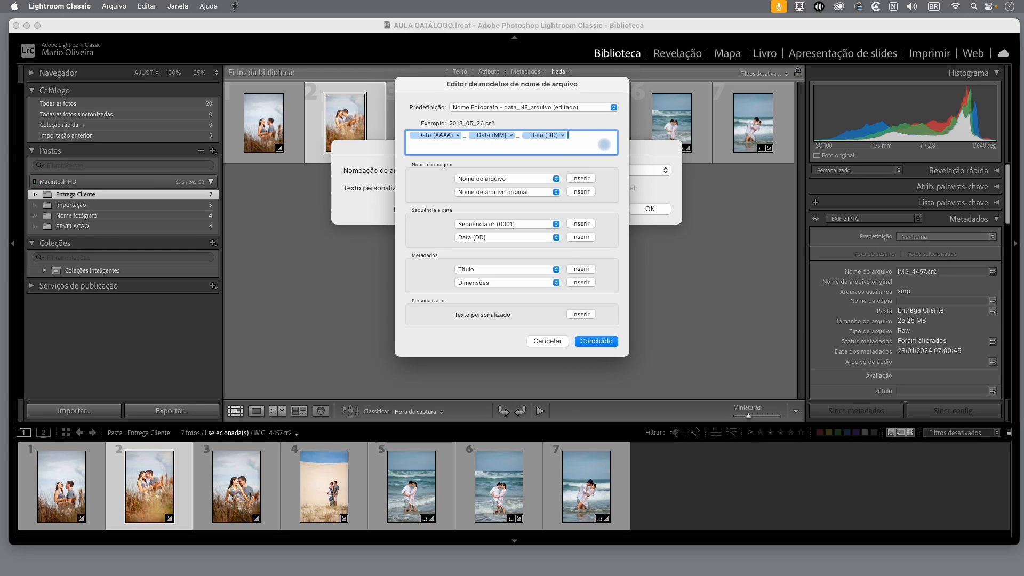
pyautogui.press('BackSpace')
pyautogui.press('BackSpace')
pyautogui.press('BackSpace')
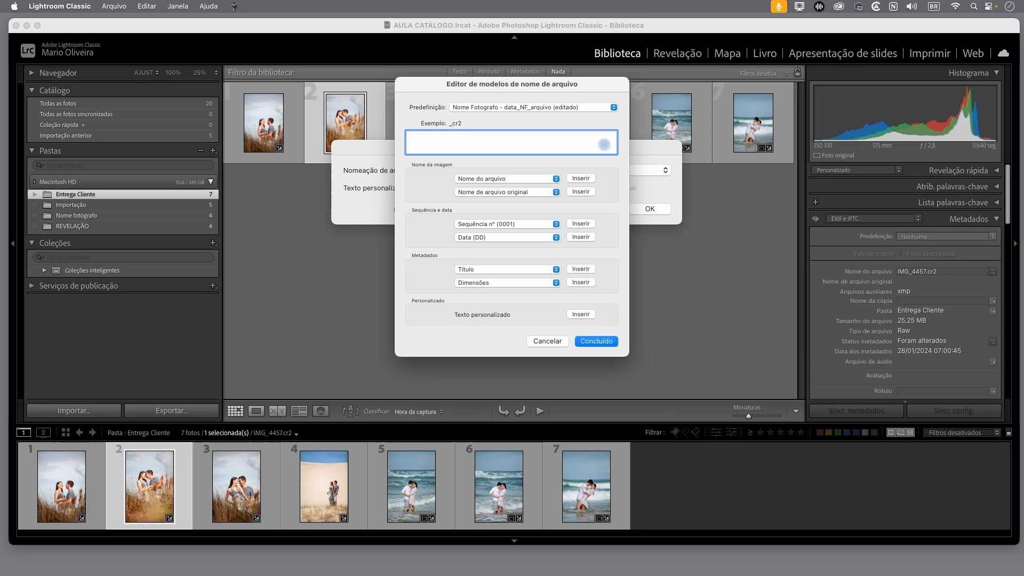